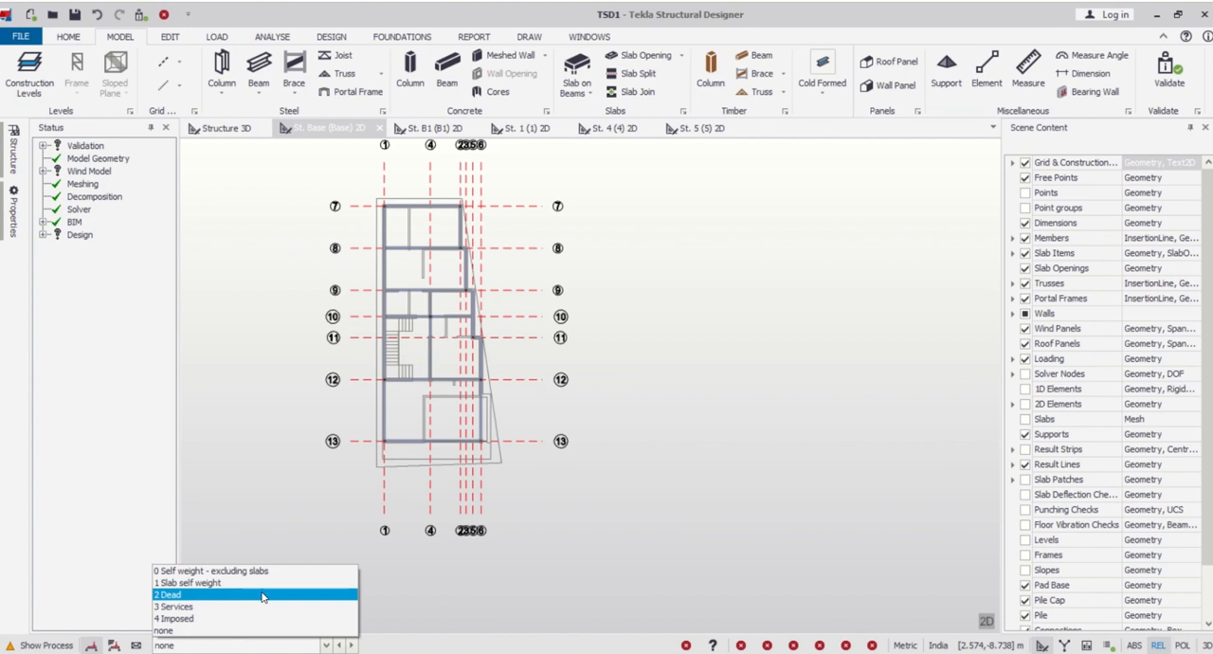
- Activate the Dead loadcase and set up a Full UDL member load of 11 kN/m for the base level beams
left_click(263, 595)
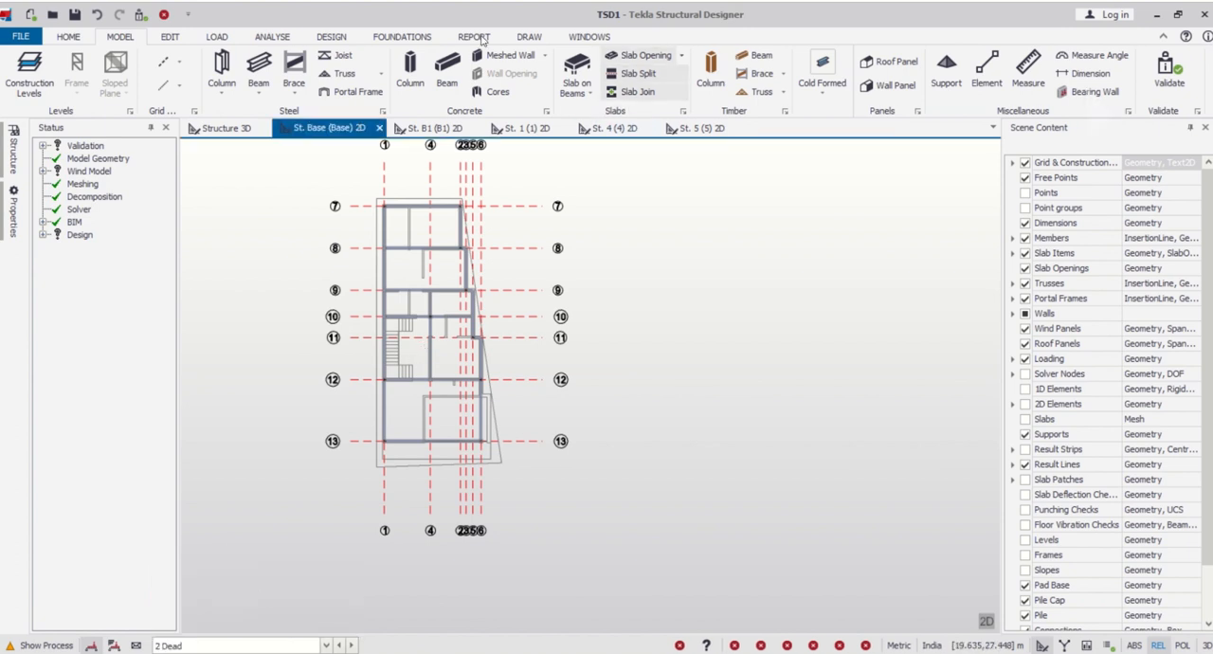
left_click(216, 36)
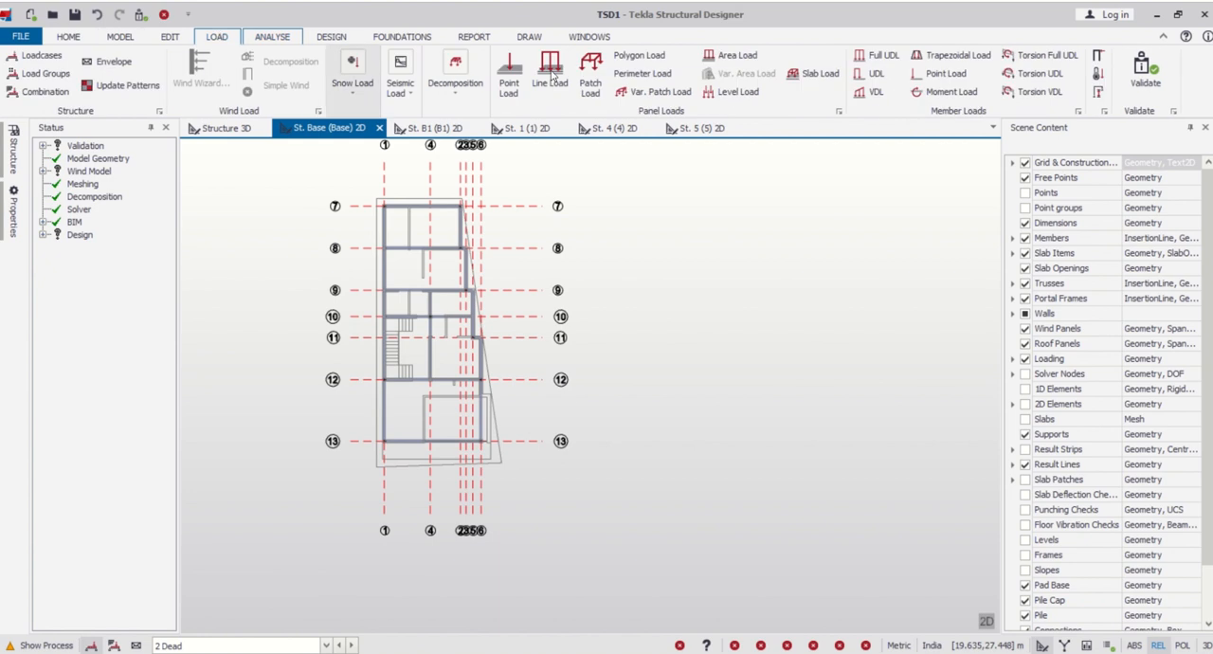
left_click(879, 57)
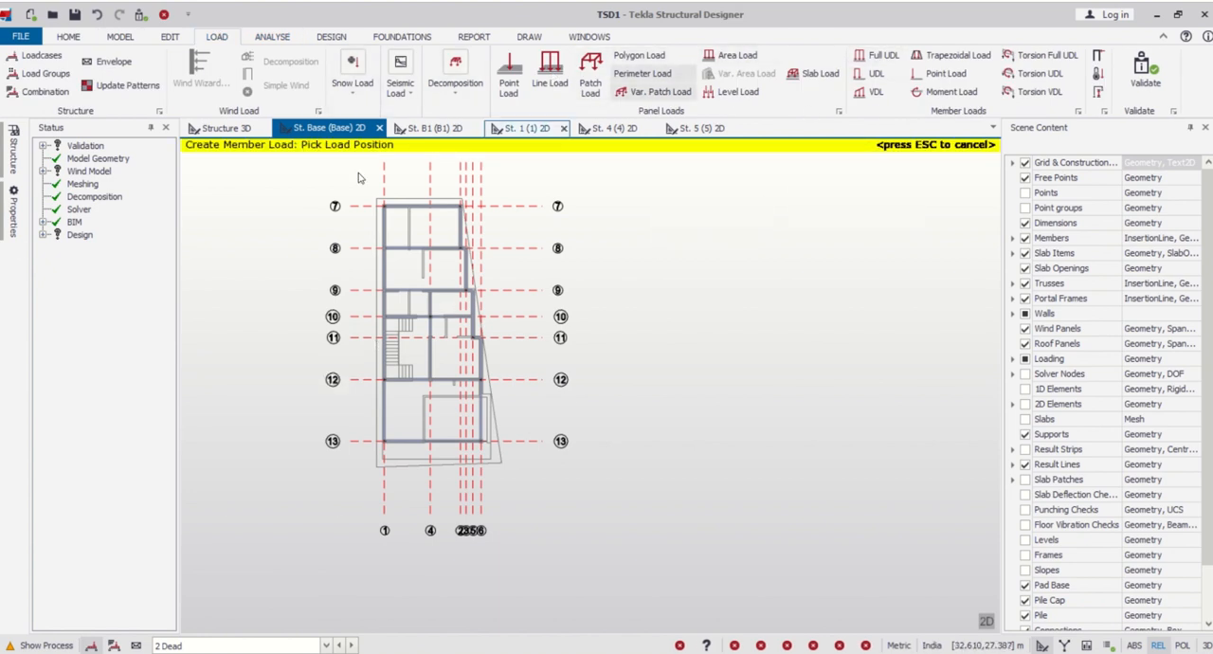
left_click(5, 232)
left_click(118, 237)
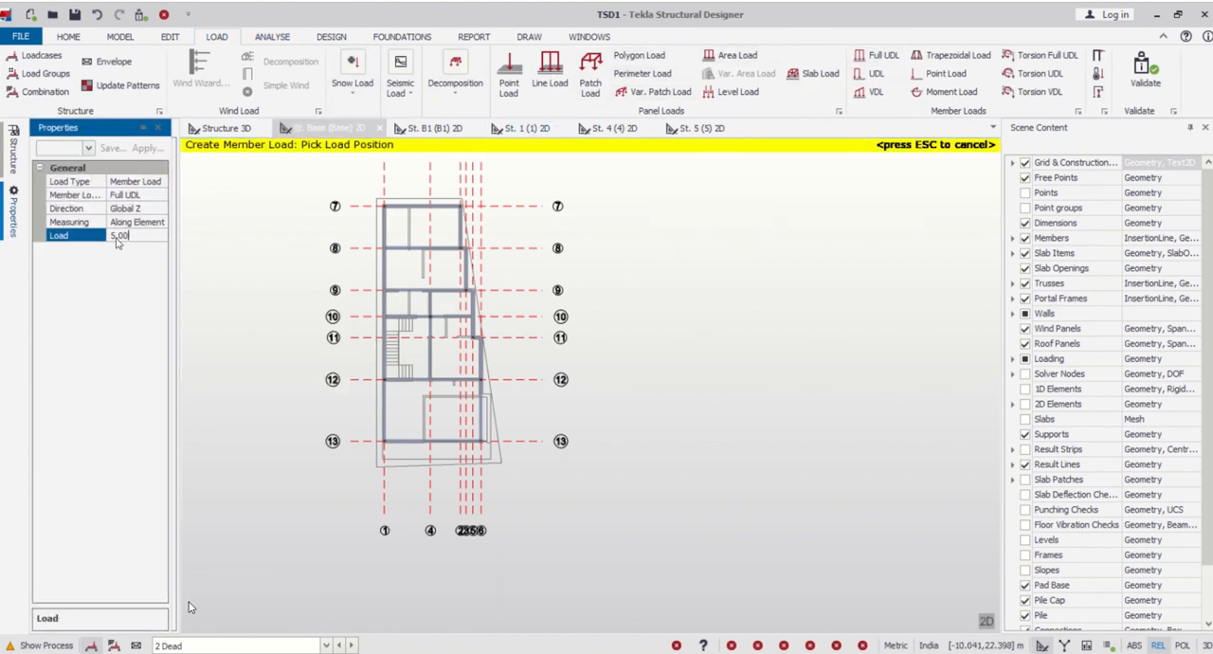
type("11")
- Apply the 11 kN/m load to the grid line 1 beams between lines 13 and 10, and the staircase beams on lines 10 and 12
scroll(403, 355, "up", 3)
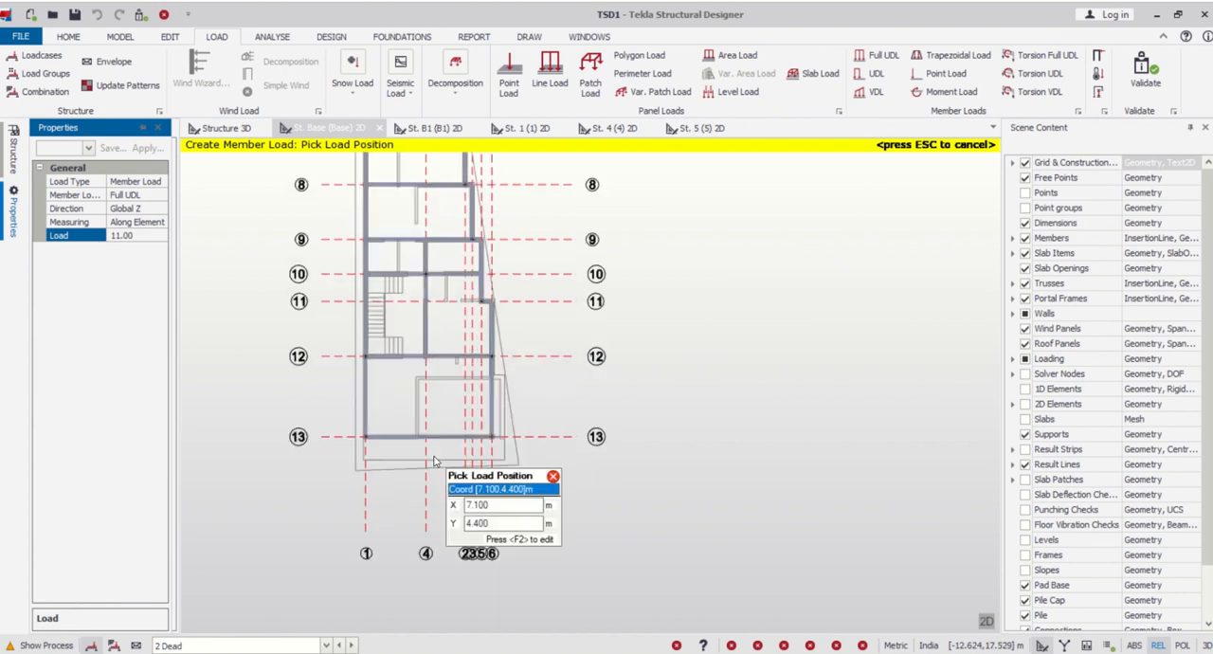
left_click(359, 391)
left_click(360, 254)
middle_click_drag(360, 259, 360, 503)
scroll(378, 503, "up", 2)
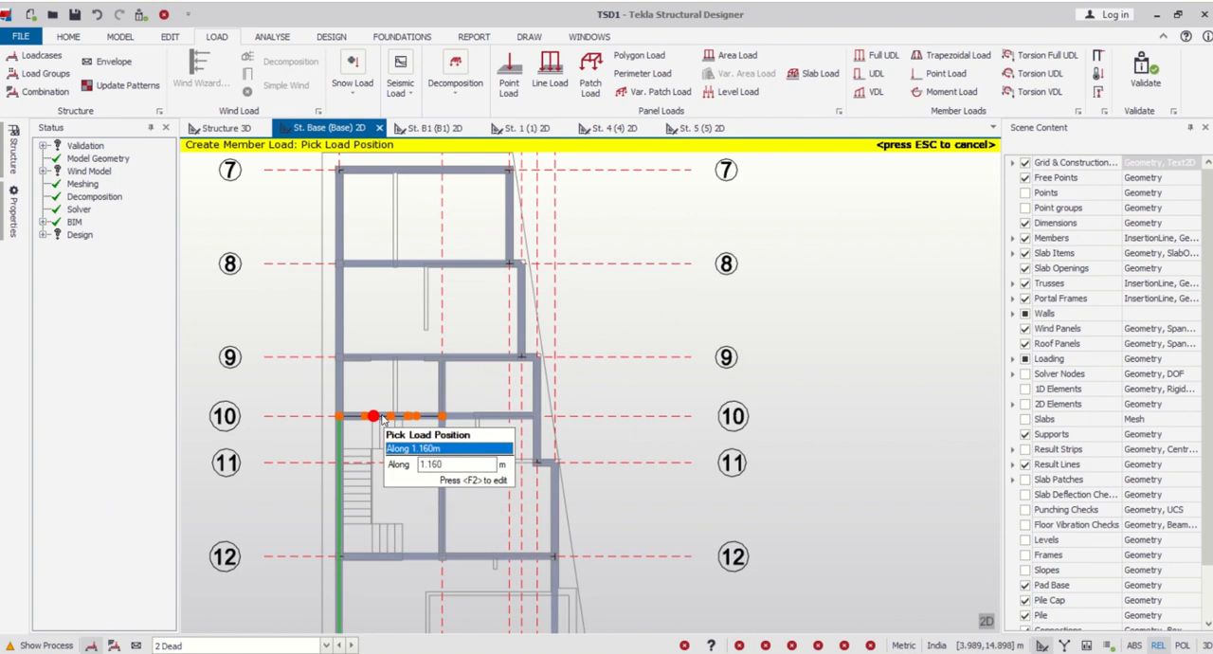
left_click(382, 417)
left_click(372, 558)
scroll(372, 558, "down", 1)
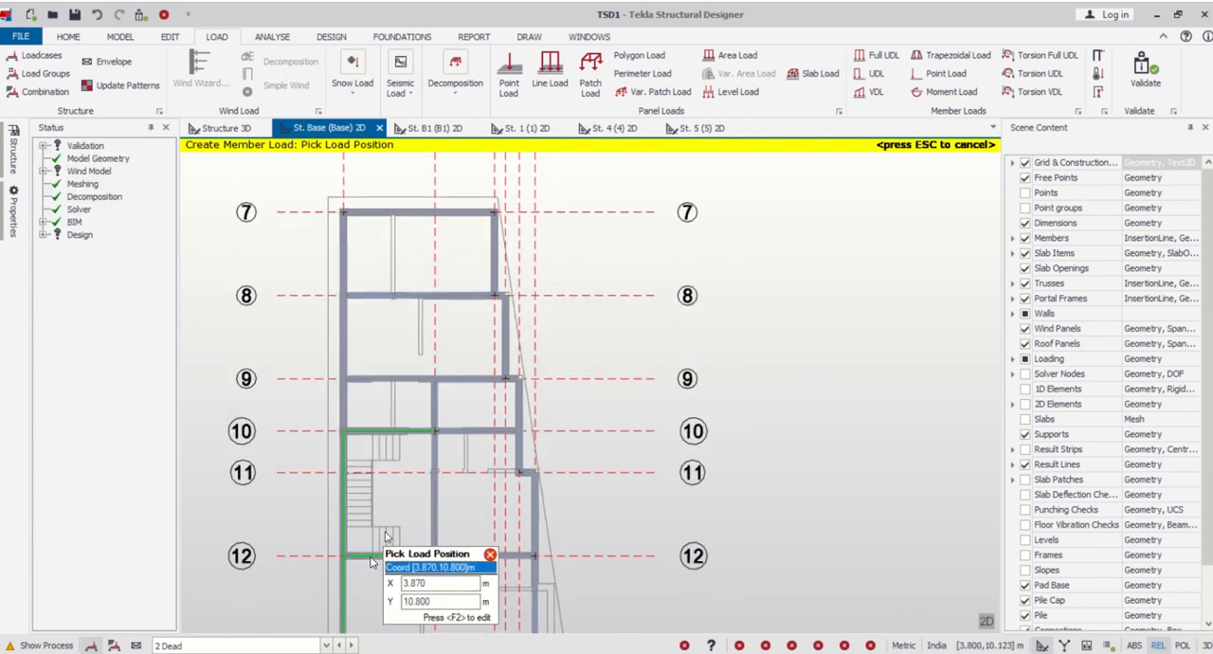
- Load the perimeter beams along grid line 1 from line 10 to 7, across line 7, and down the stepped side to line 8
scroll(375, 537, "down", 1)
left_click(348, 417)
left_click(348, 355)
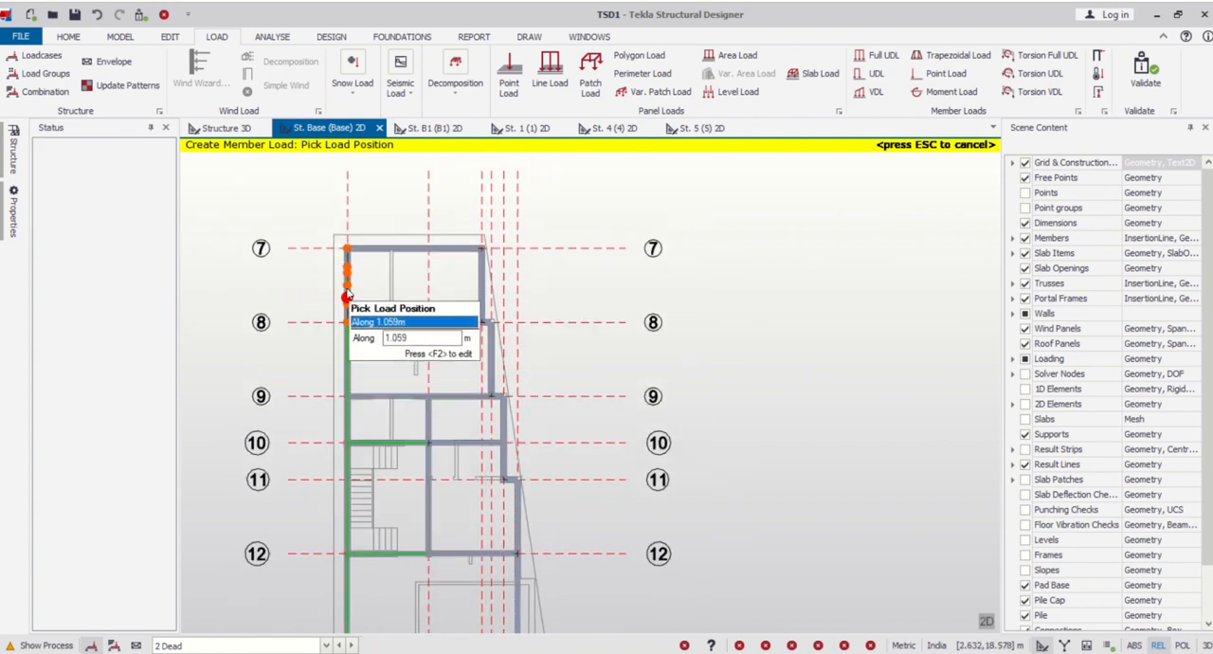
left_click(346, 296)
left_click(376, 248)
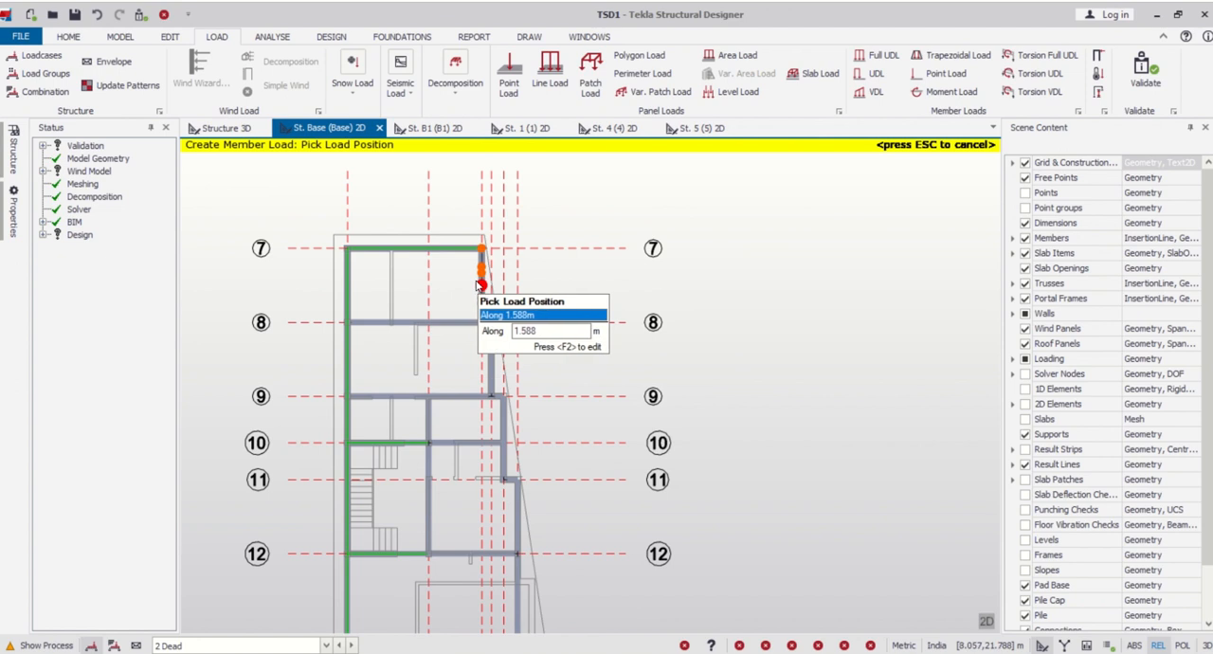
left_click(480, 284)
- Apply the 11 kN/m load to the stepped-side perimeter beams between grid lines 8 and 13 and to the edge beam on line 13
scroll(507, 341, "up", 1)
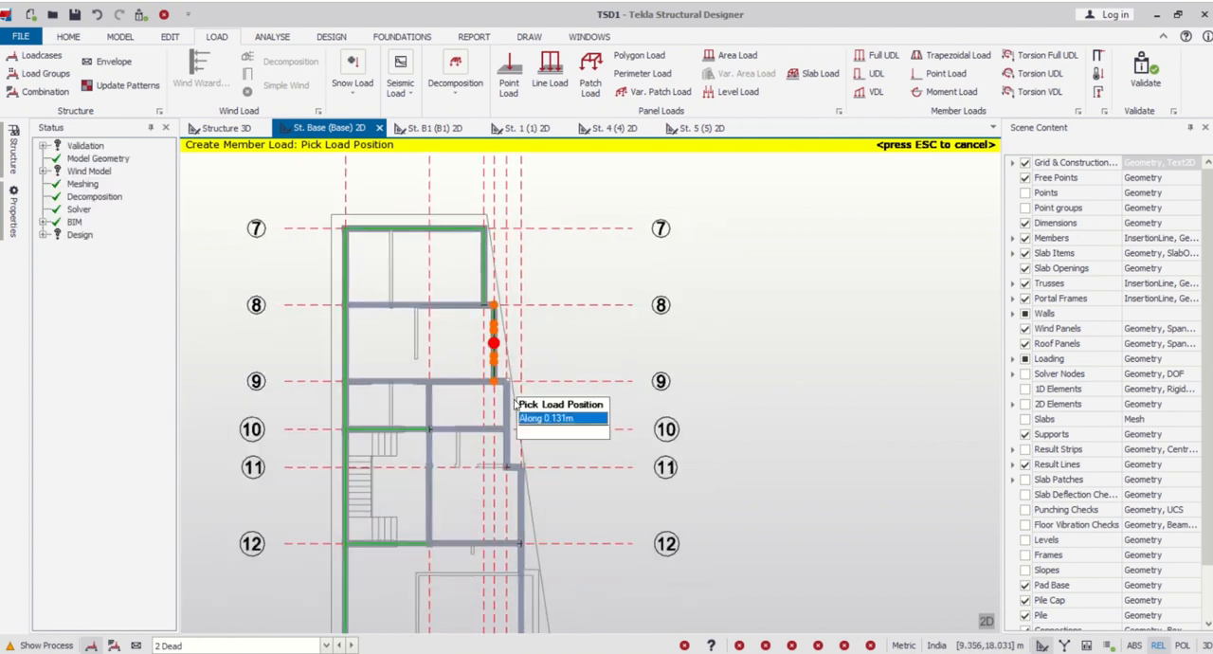
scroll(515, 429, "up", 3)
left_click(514, 441)
scroll(529, 271, "down", 2)
scroll(537, 474, "up", 2)
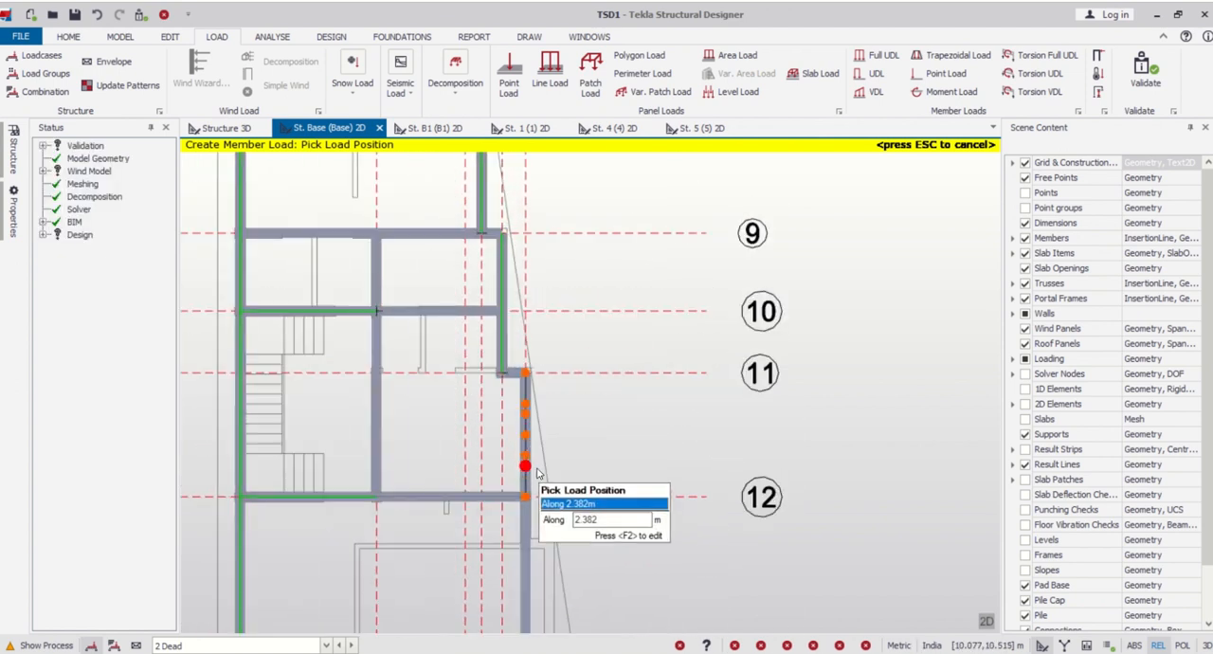
left_click(537, 408)
scroll(554, 297, "down", 2)
left_click(537, 497)
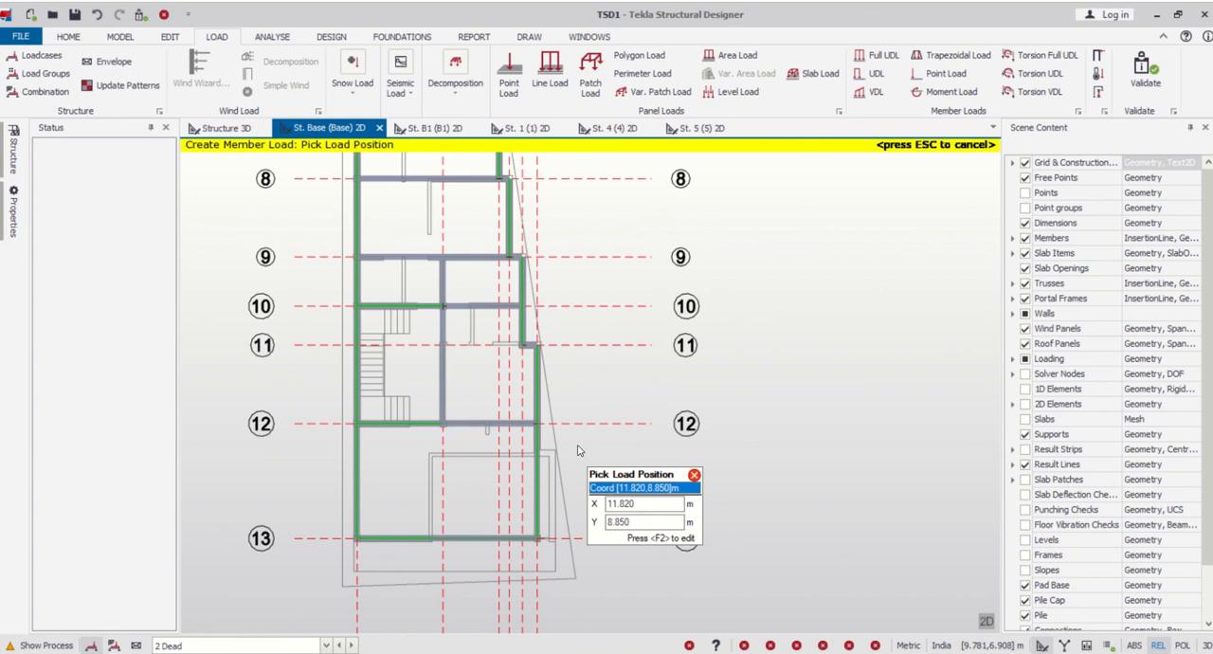
- Load the short offset beams at the steps of the perimeter on grid lines 11, 9 and 8
scroll(545, 408, "up", 5)
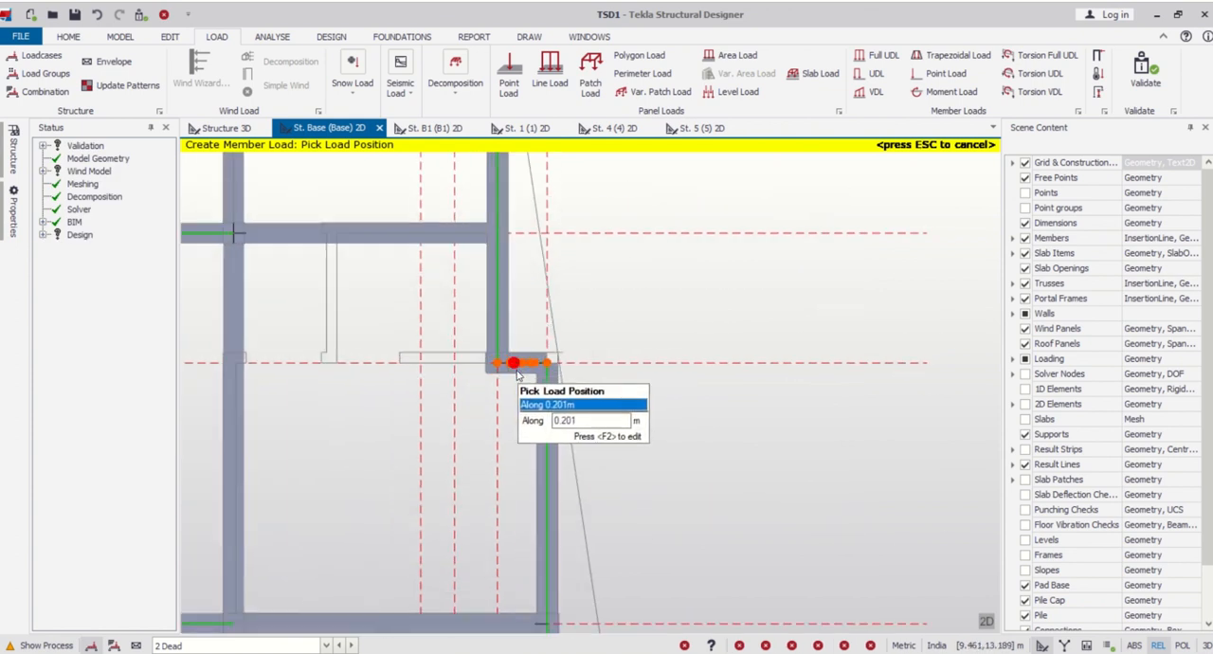
left_click(518, 378)
scroll(507, 449, "down", 2)
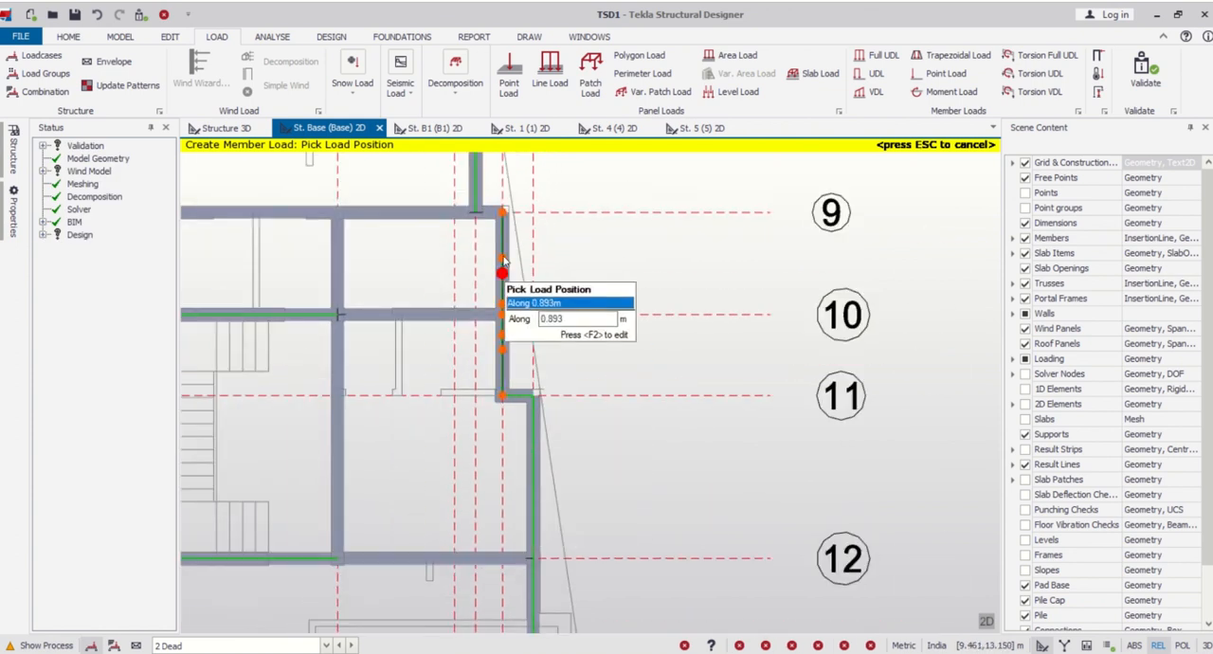
middle_click_drag(526, 274, 536, 401)
scroll(517, 356, "up", 2)
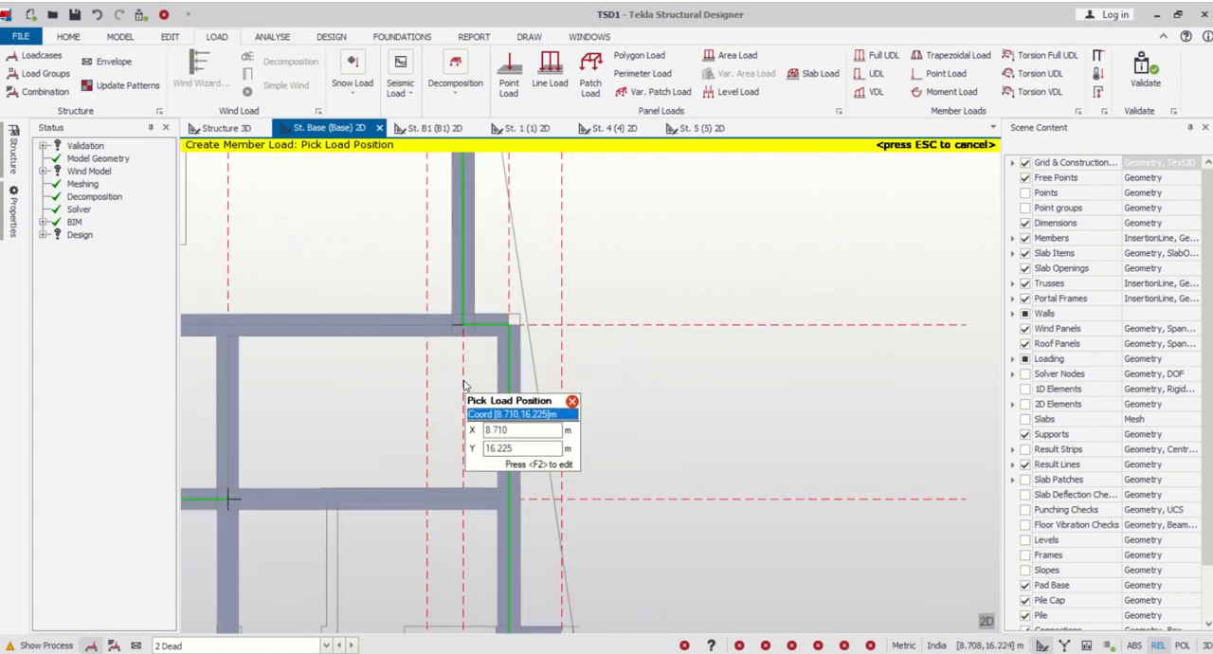
scroll(484, 408, "down", 3)
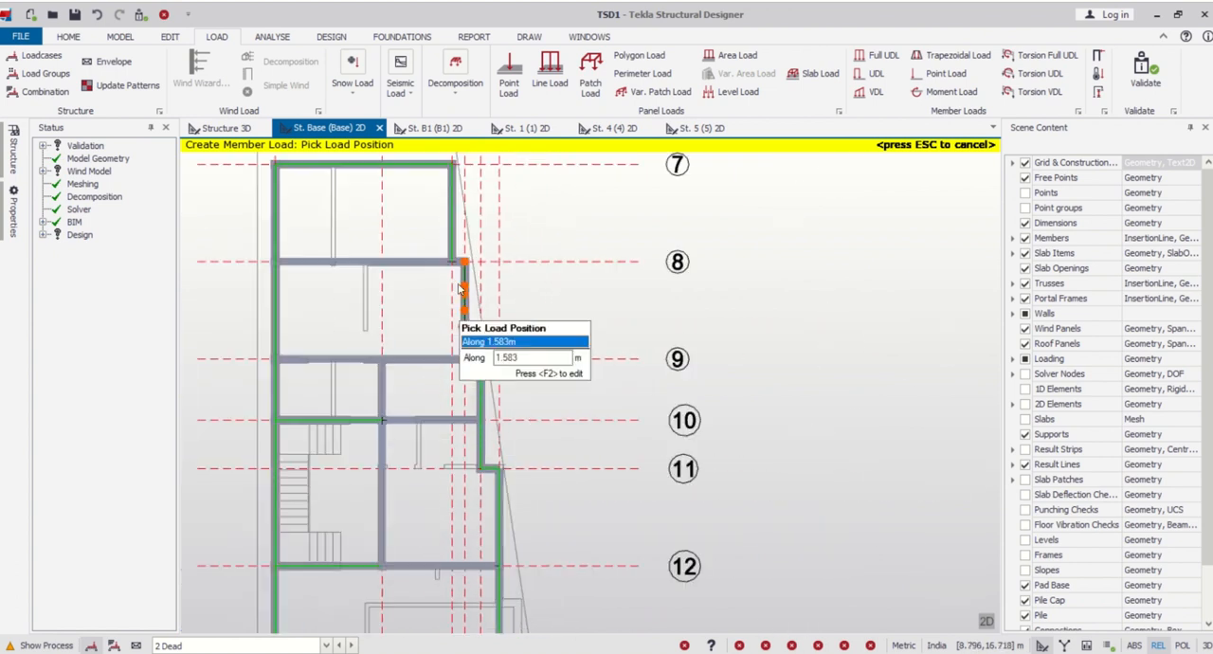
scroll(462, 339, "up", 3)
scroll(488, 303, "down", 3)
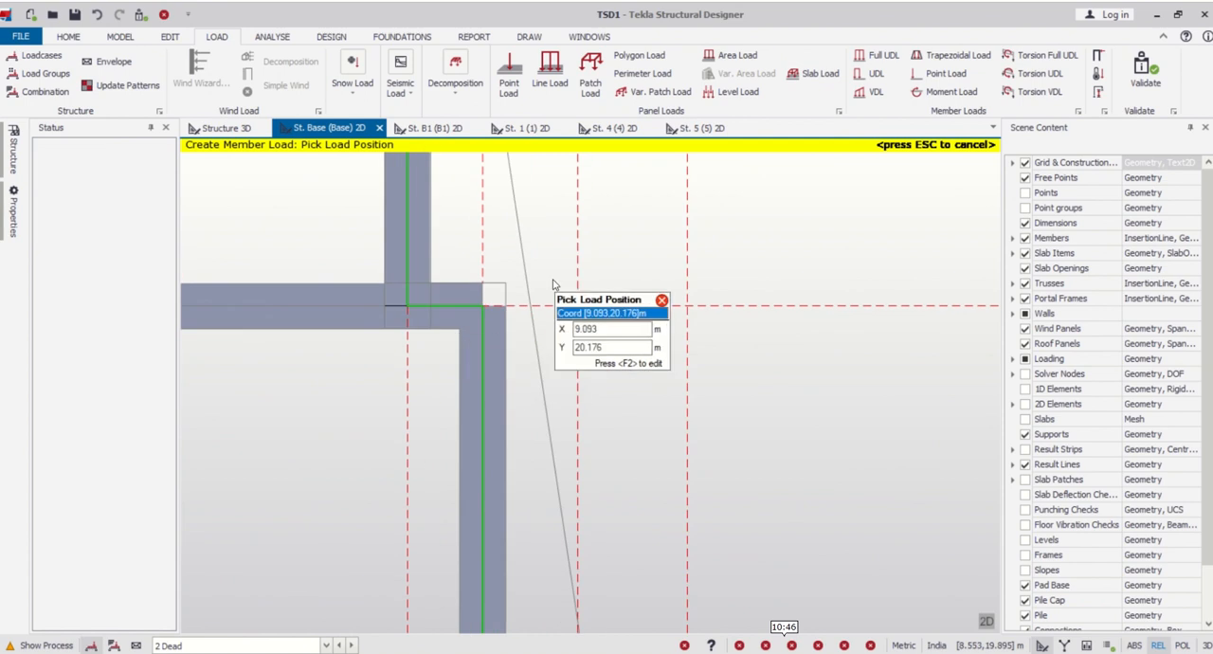
- Examine the base plan to check the perimeter loads and identify the interior beams that still need loading
scroll(547, 289, "down", 3)
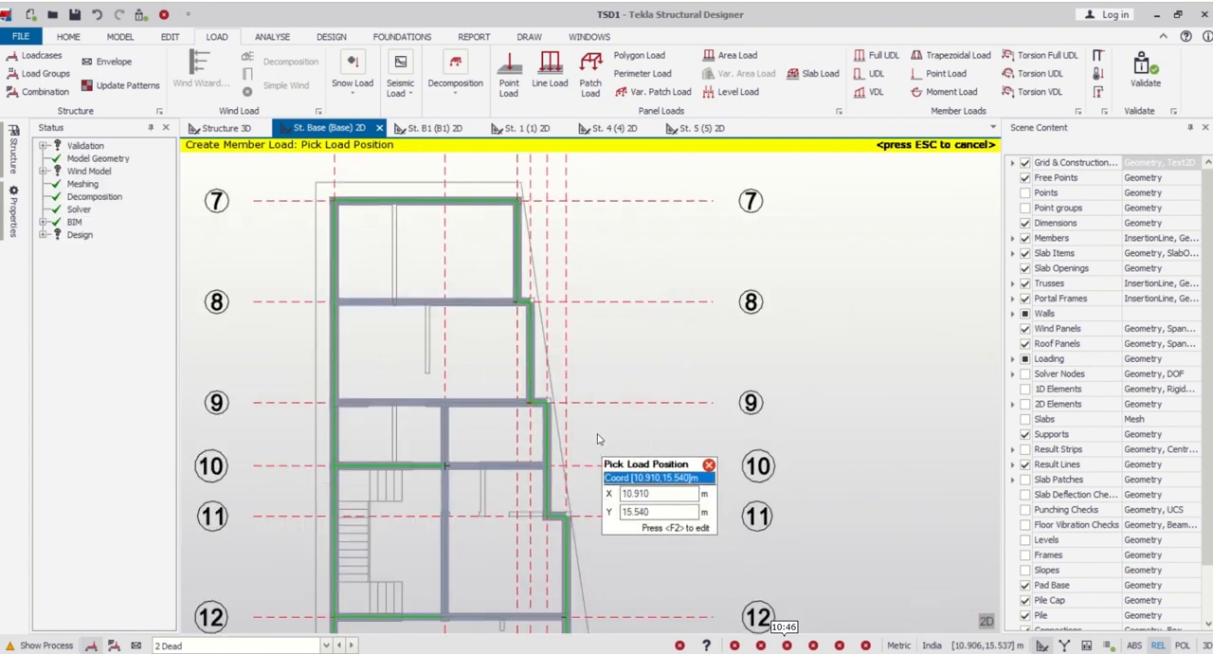
scroll(596, 454, "up", 2)
middle_click_drag(565, 465, 560, 410)
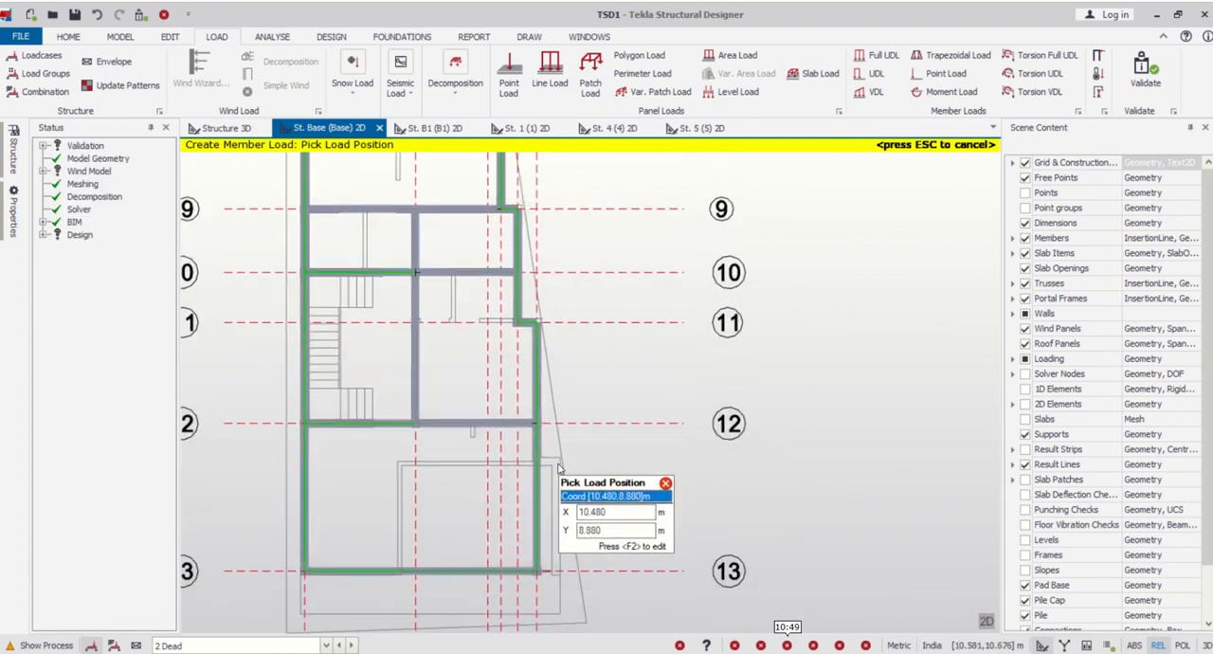
scroll(416, 472, "down", 2)
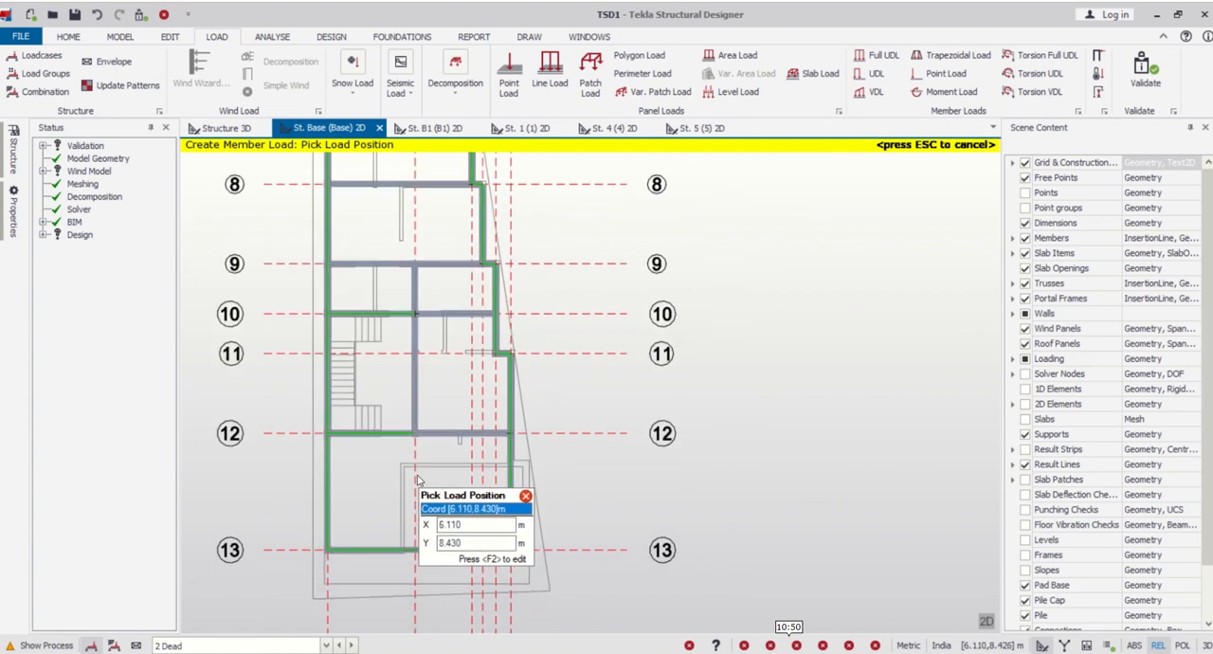
scroll(416, 475, "up", 1)
scroll(417, 476, "down", 1)
scroll(418, 479, "up", 1)
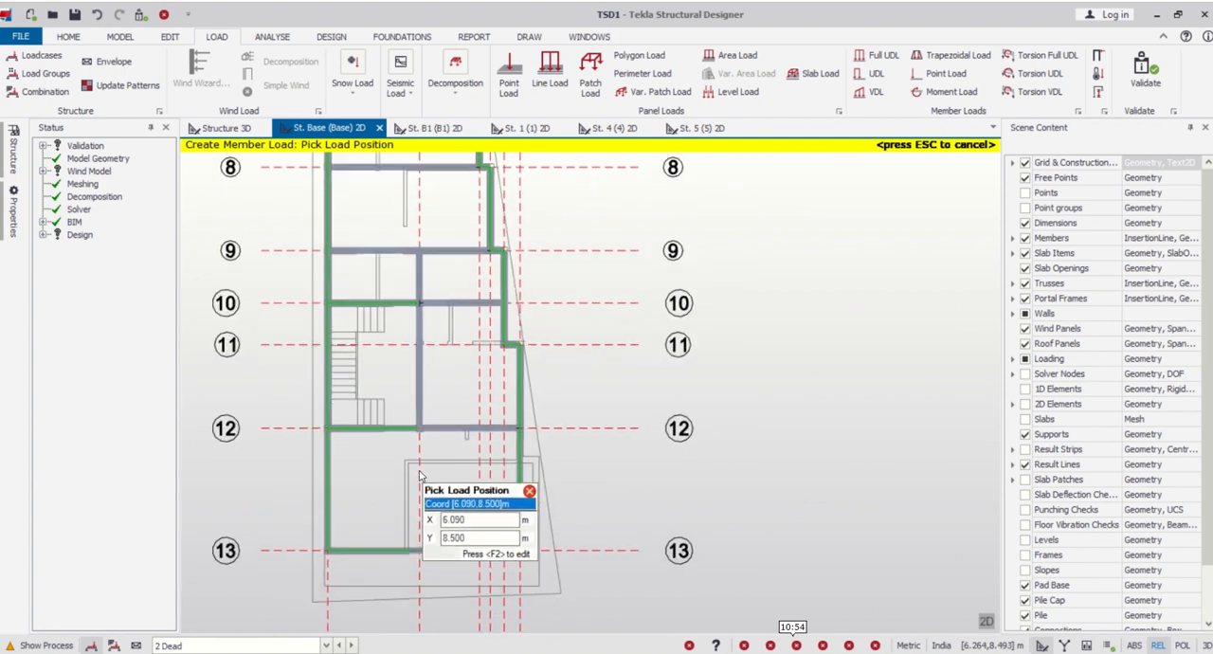
scroll(417, 476, "down", 2)
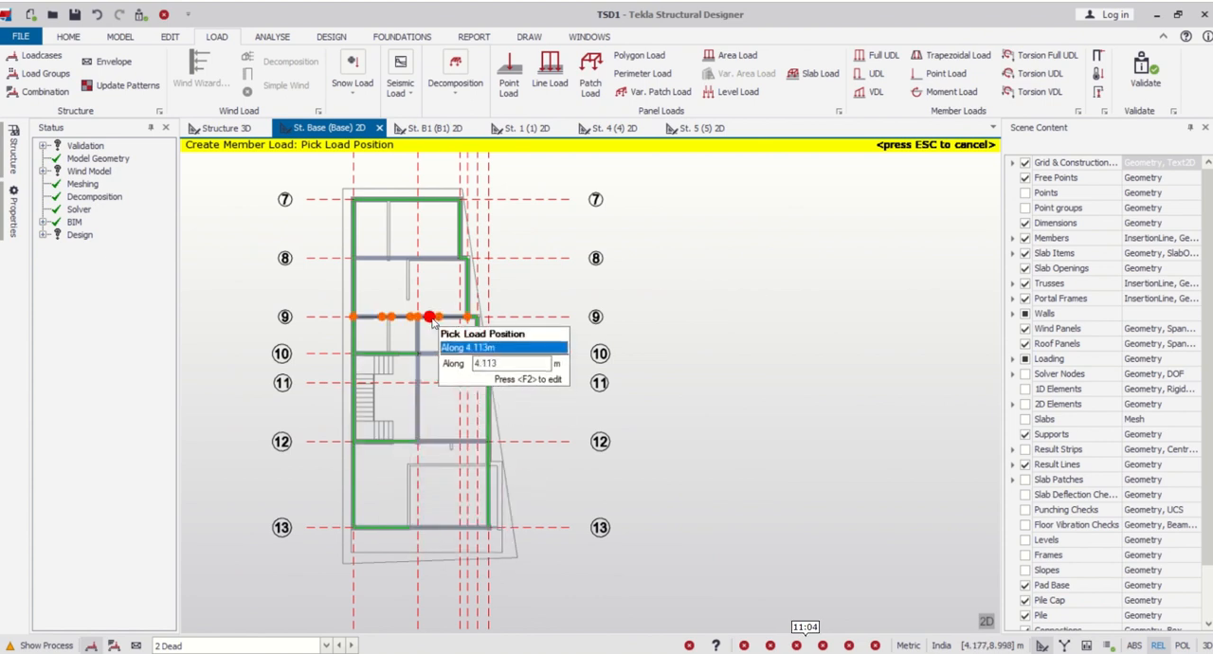
scroll(422, 388, "up", 2)
scroll(426, 403, "up", 1)
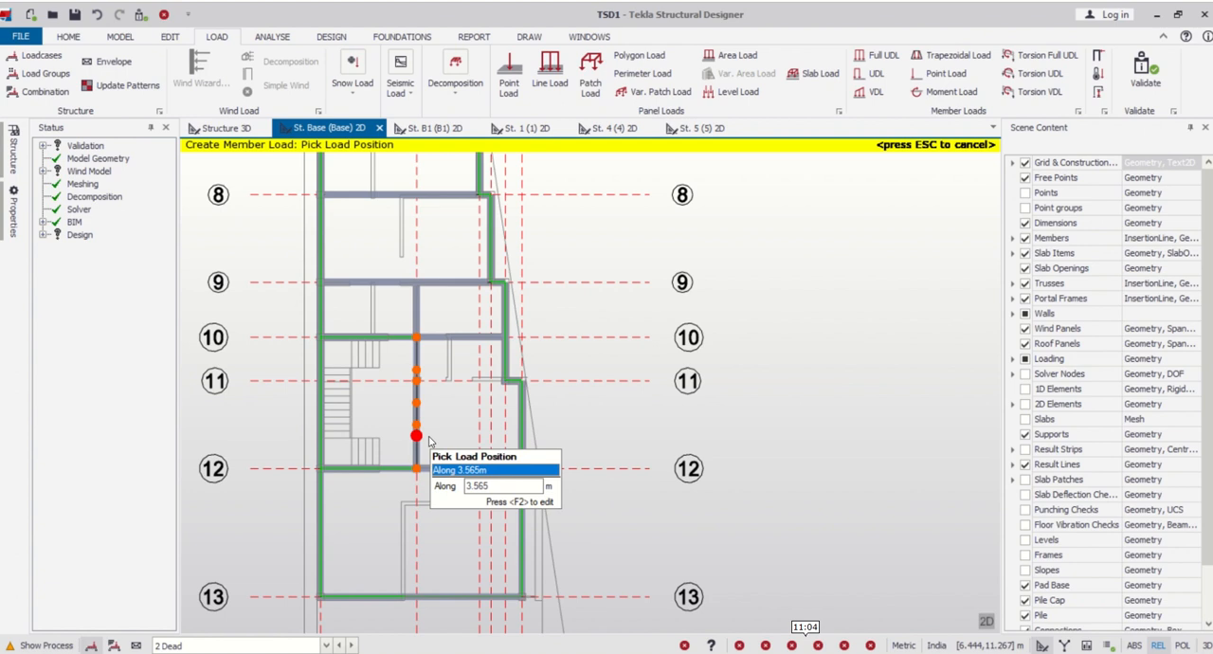
scroll(429, 441, "down", 2)
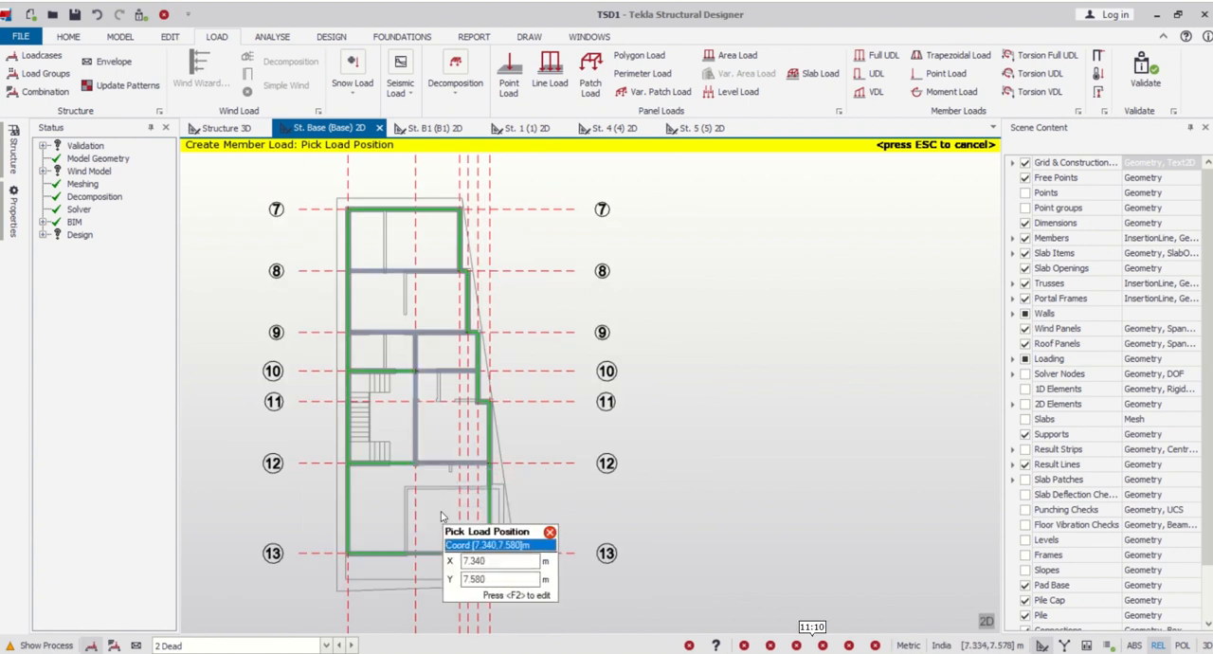
scroll(417, 493, "up", 3)
scroll(409, 484, "up", 2)
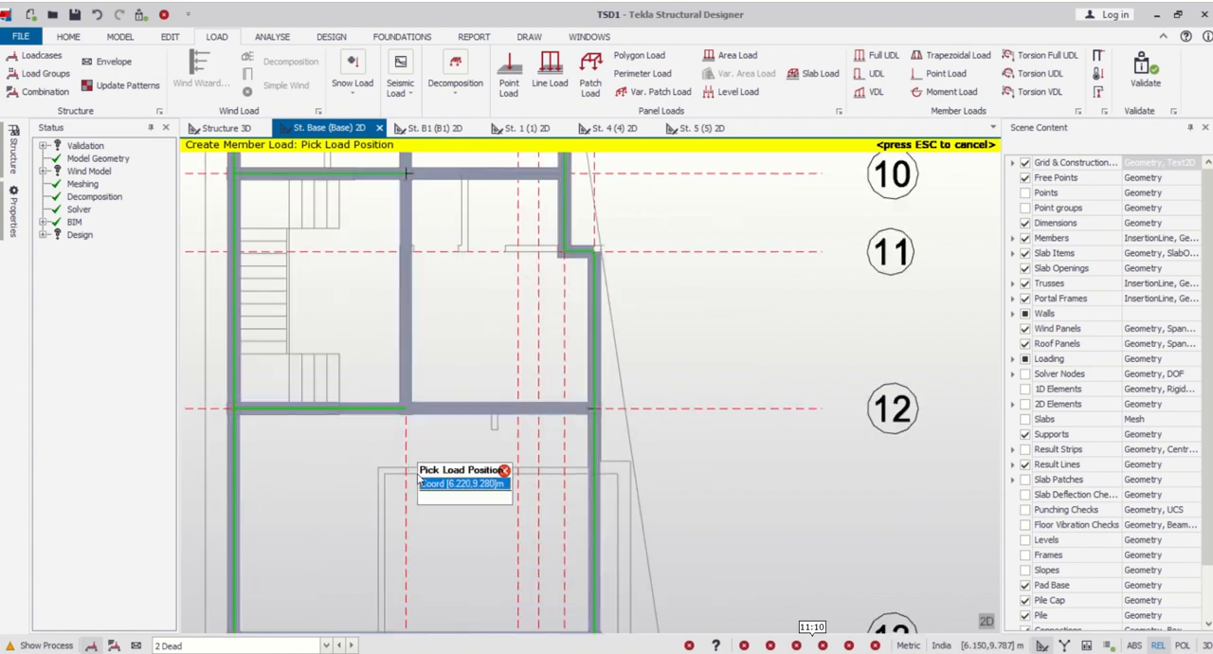
- Set the full UDL to 5.5 kN/m and apply it to the interior beams on grid lines 8, 9 and 4
scroll(431, 451, "down", 4)
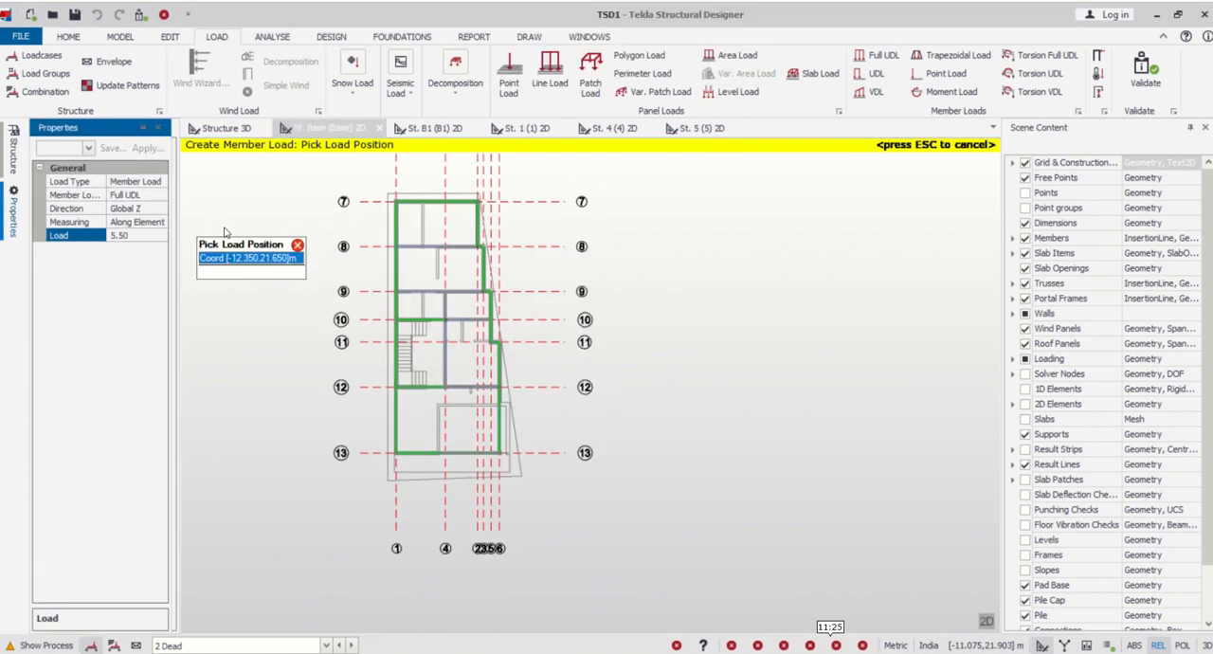
scroll(415, 260, "up", 4)
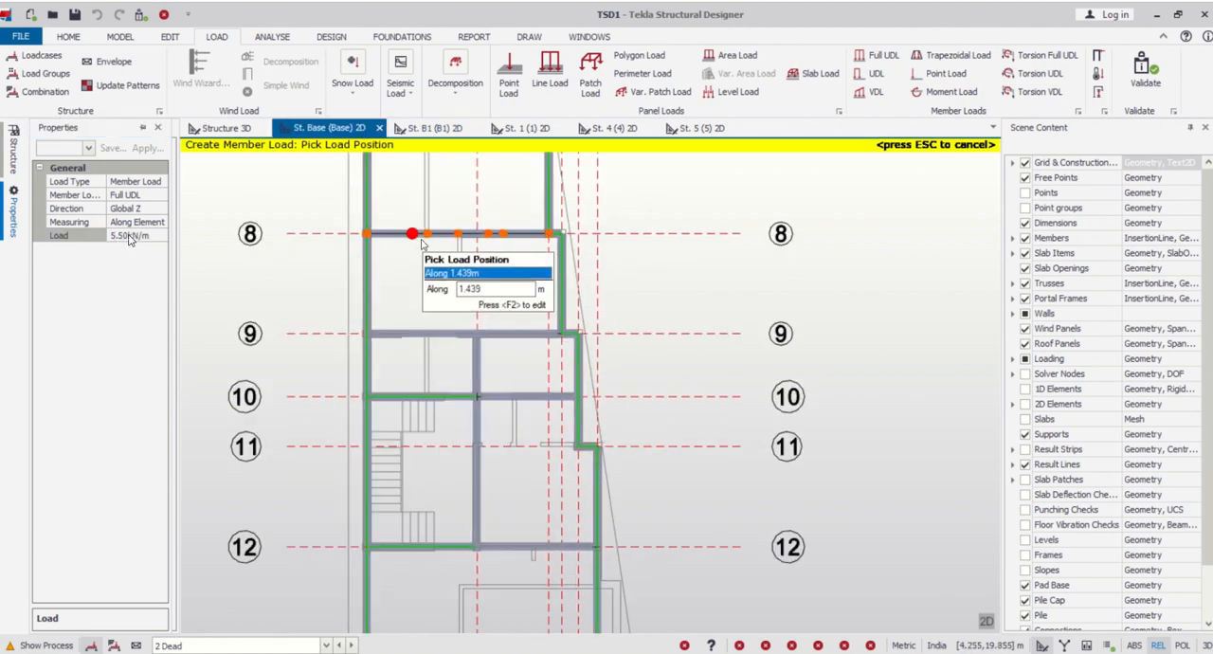
scroll(462, 233, "down", 2)
scroll(473, 379, "up", 2)
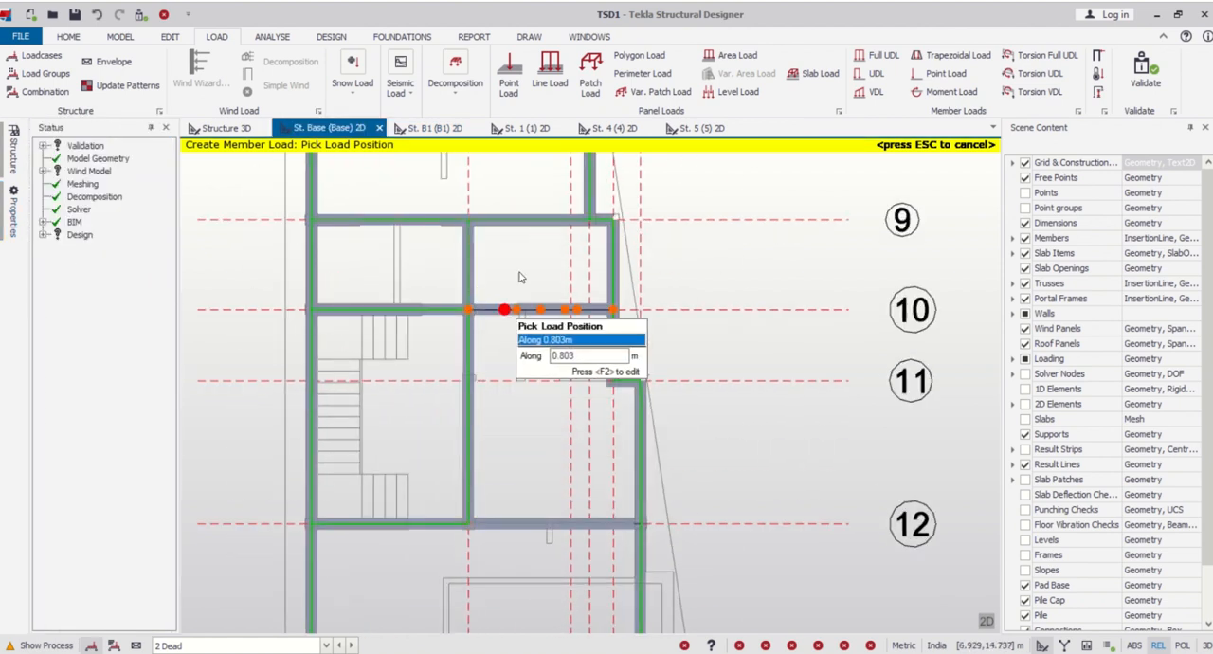
- Apply the 5.5 kN/m load to the interior beams on grid lines 10 and 12 between line 4 and the stepped edge
scroll(488, 407, "down", 2)
scroll(505, 414, "up", 2)
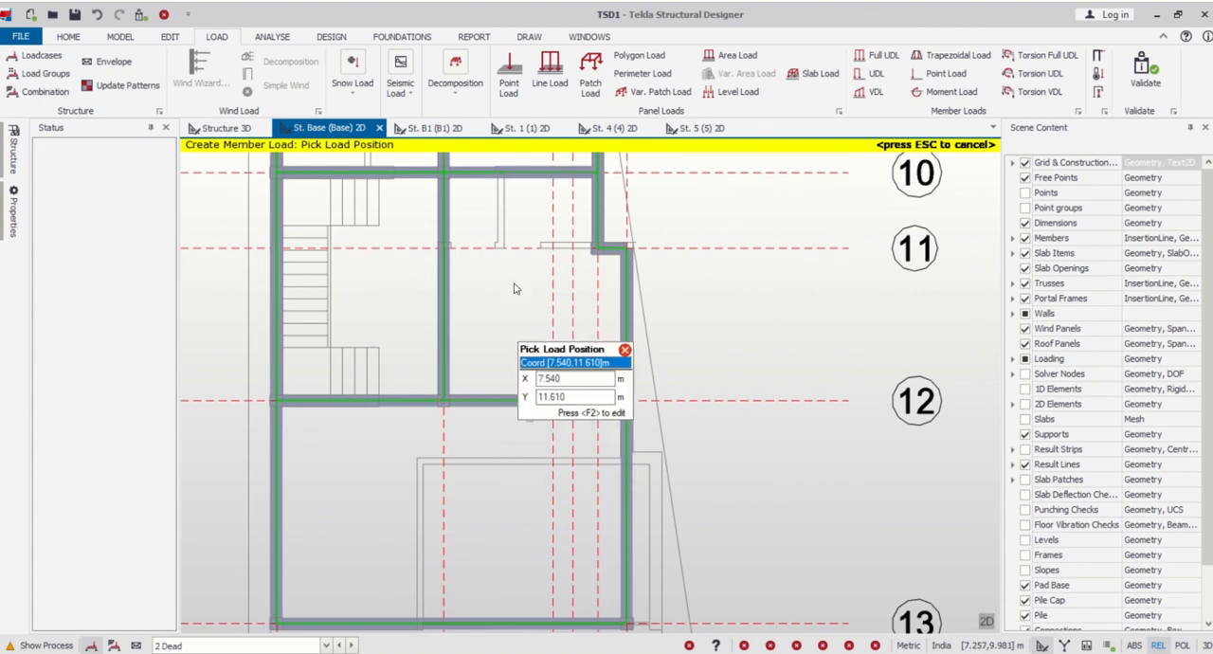
scroll(517, 265, "down", 2)
middle_click_drag(587, 273, 594, 428)
scroll(594, 431, "down", 2)
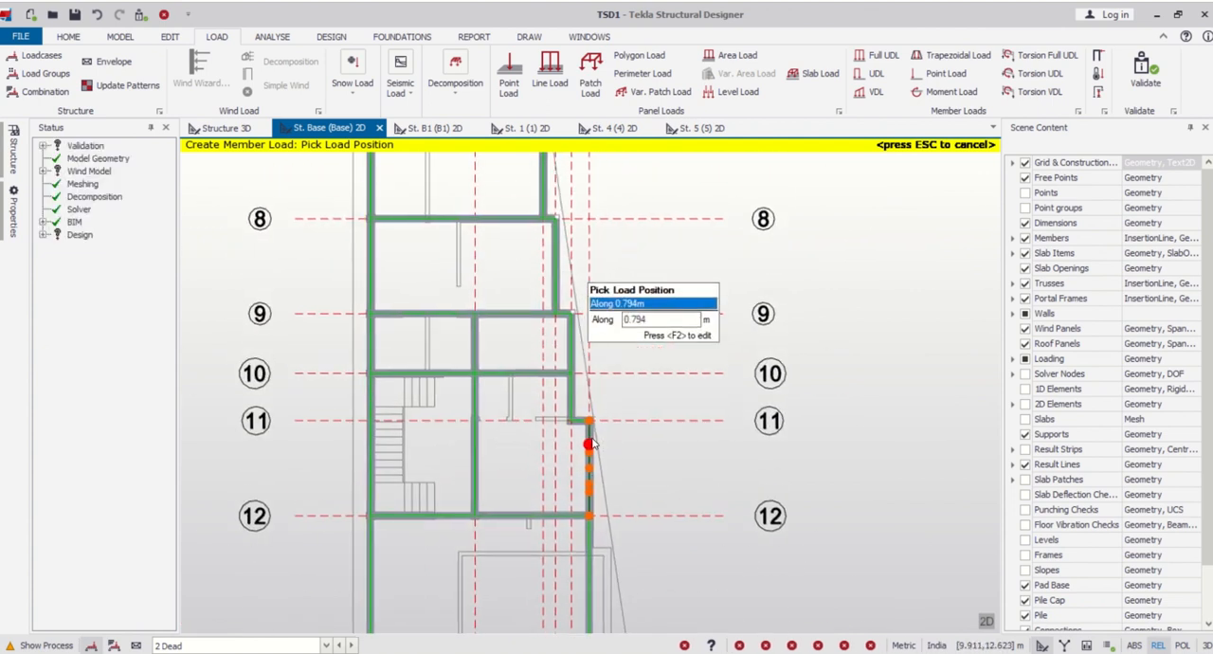
left_click(537, 372)
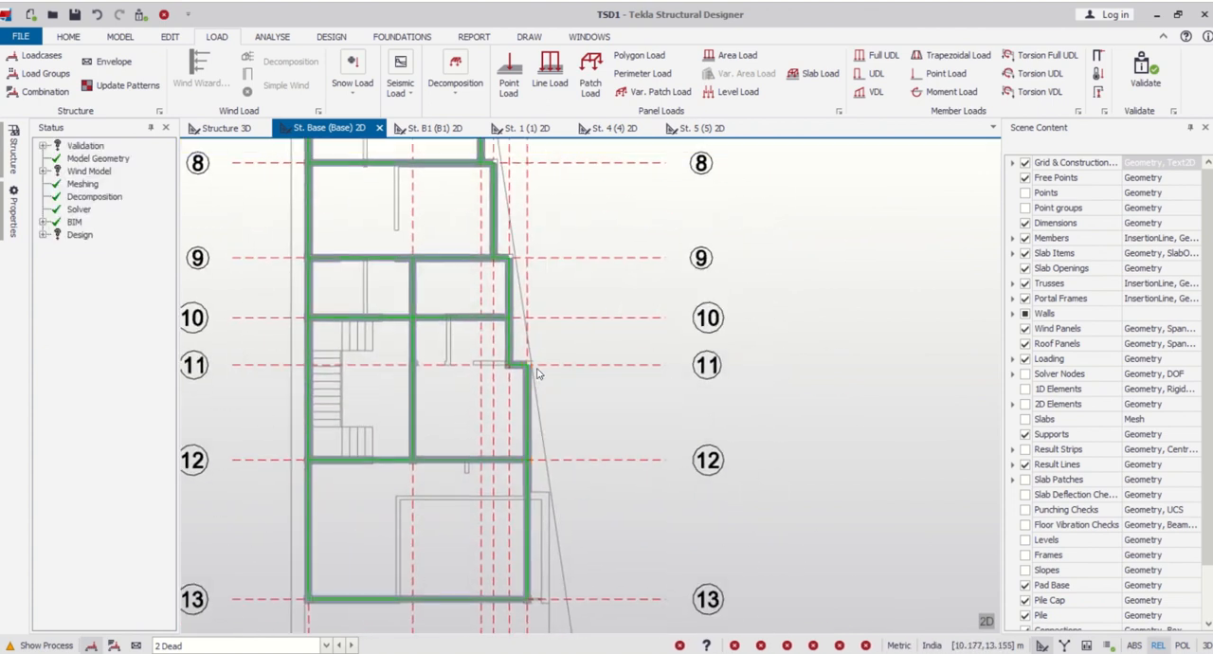
- Look over the loaded base plan and display the 2 Dead loadcase in the 3D structure view
scroll(577, 243, "down", 3)
scroll(447, 241, "up", 1)
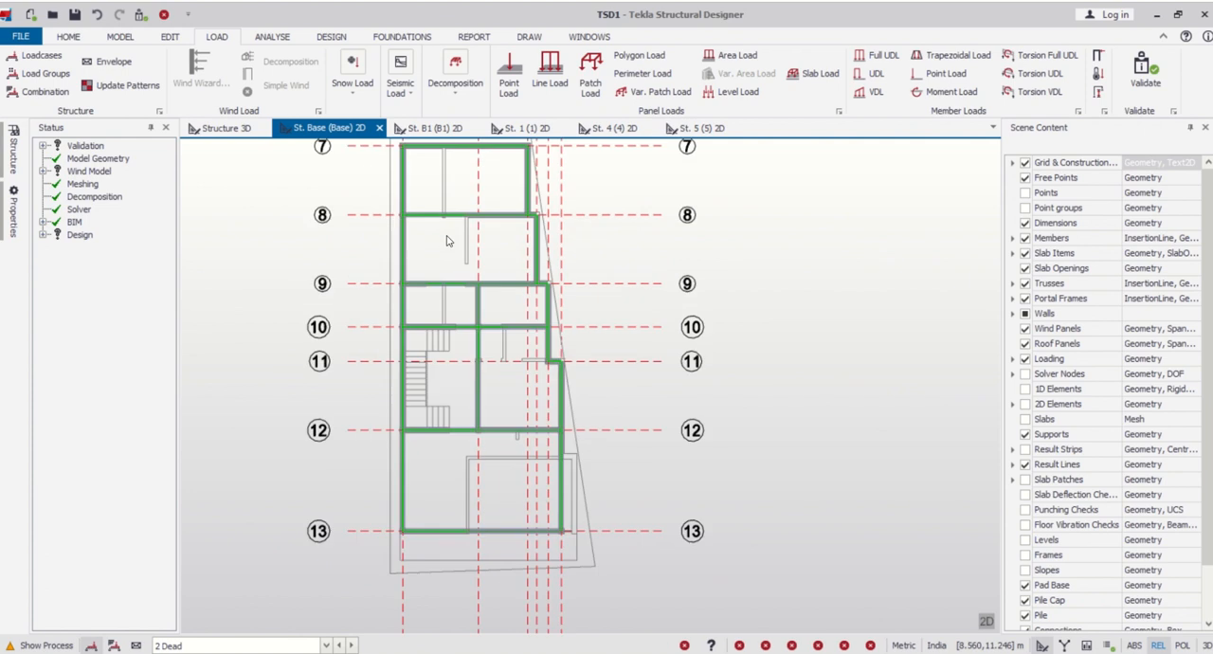
scroll(453, 241, "up", 2)
scroll(465, 263, "down", 3)
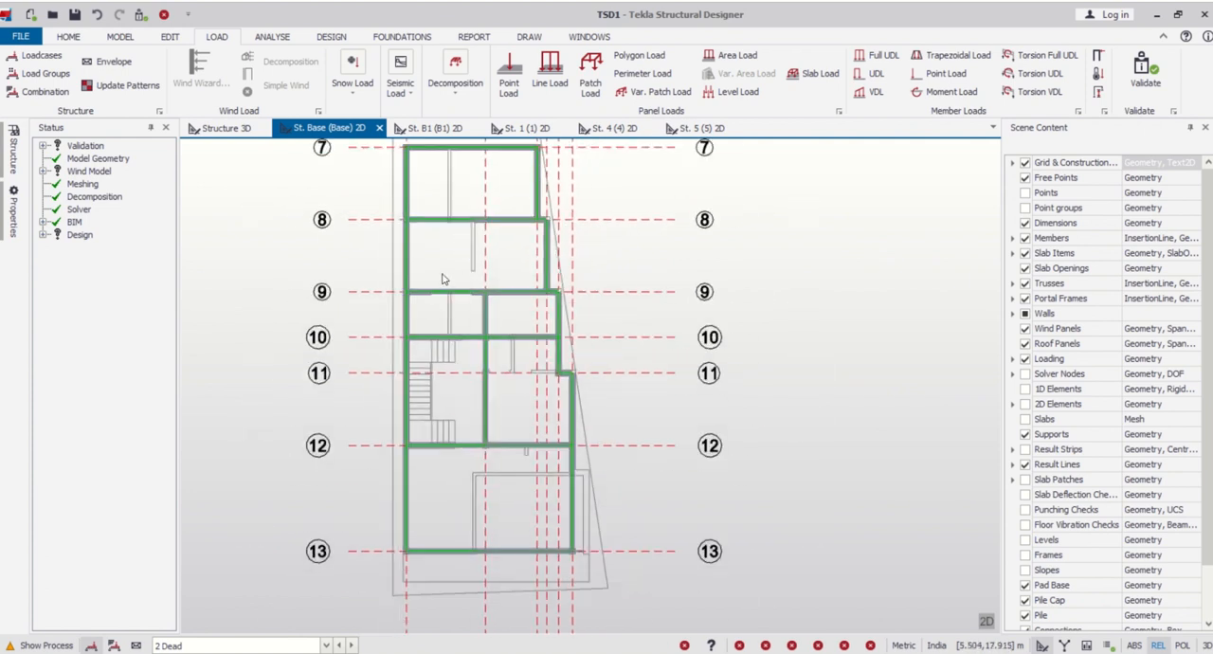
left_click(223, 127)
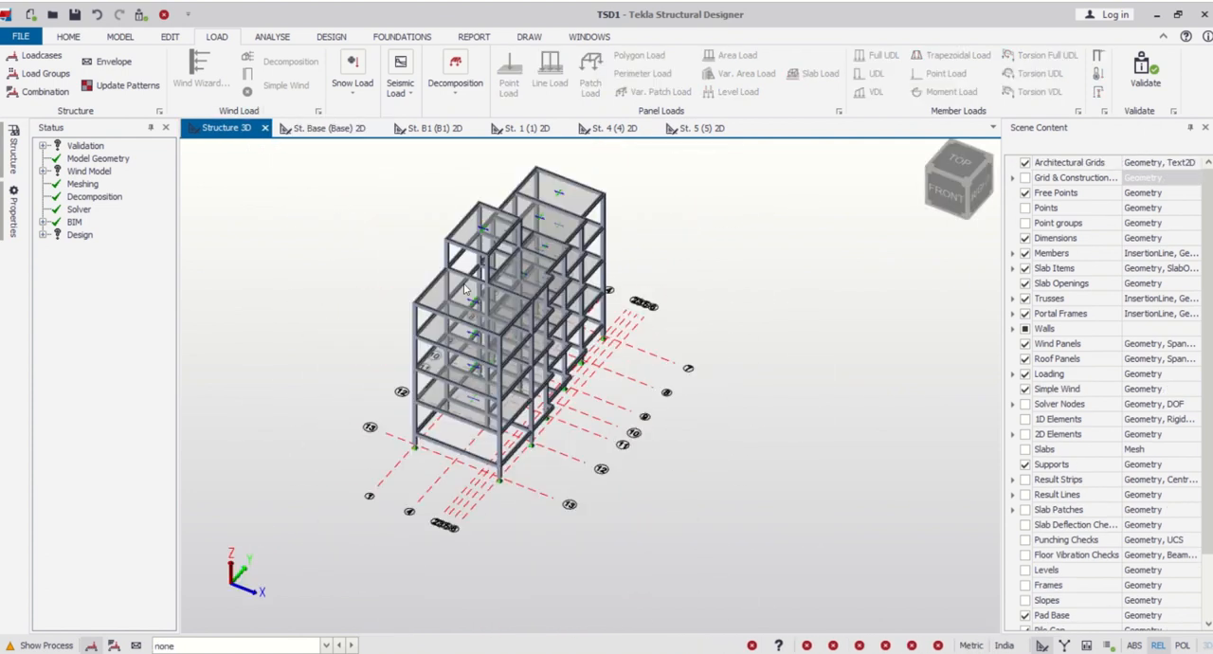
left_click(326, 645)
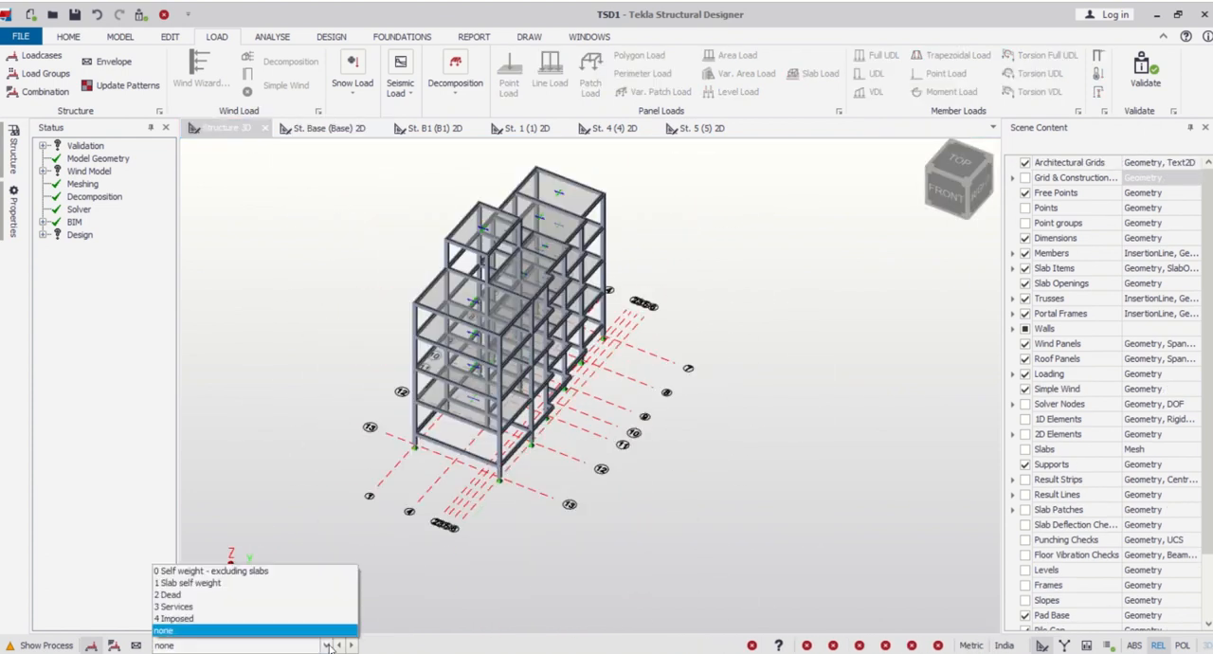
left_click(319, 594)
- Examine the wall loads on the base level beams of the 3D model from several angles
scroll(486, 495, "up", 4)
middle_click_drag(486, 495, 527, 480)
scroll(584, 385, "down", 3)
middle_click_drag(655, 451, 626, 463)
mouse_move(531, 437)
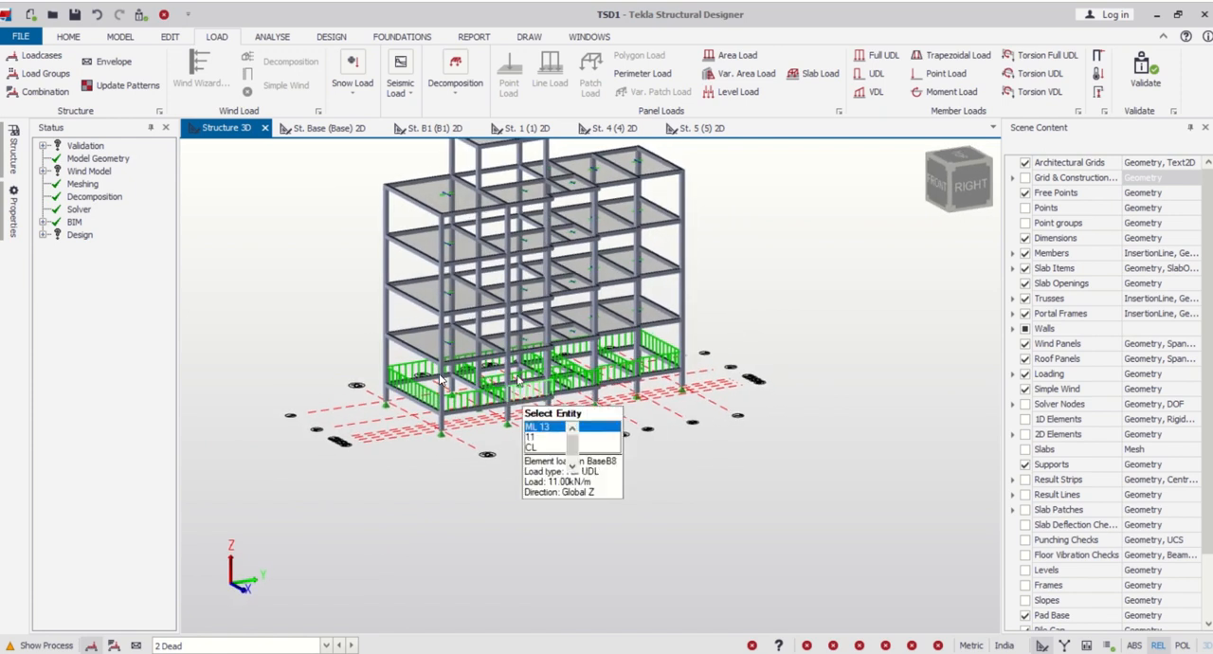
scroll(531, 435, "up", 5)
scroll(532, 438, "down", 7)
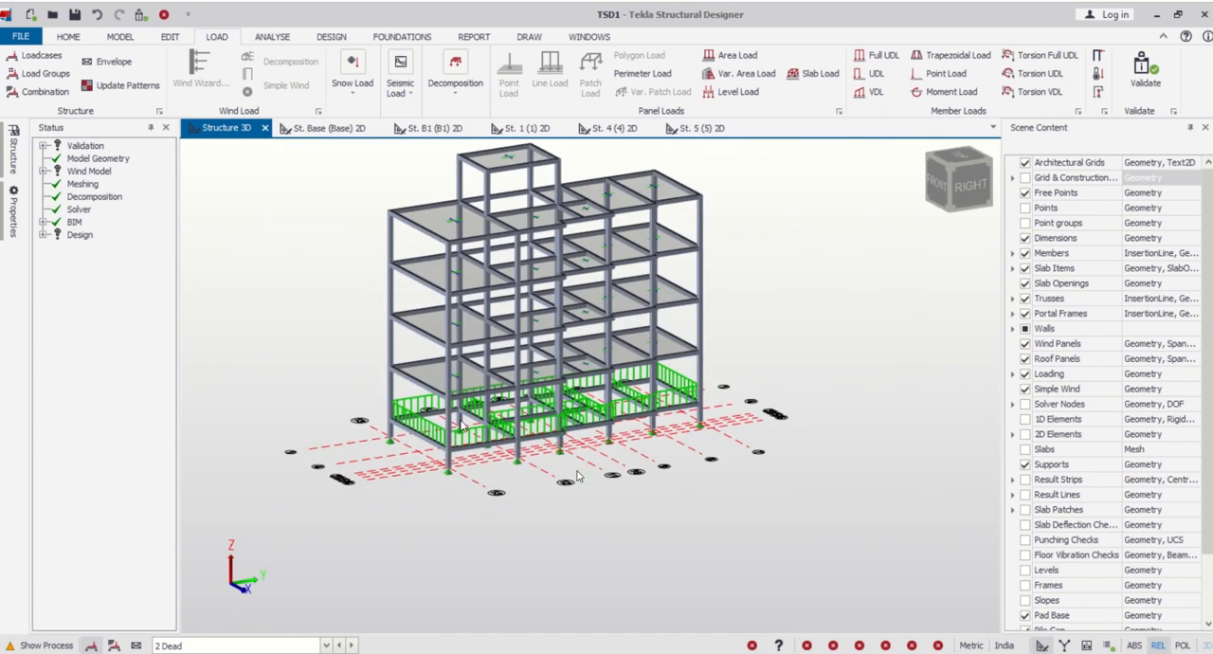
middle_click_drag(569, 454, 637, 500)
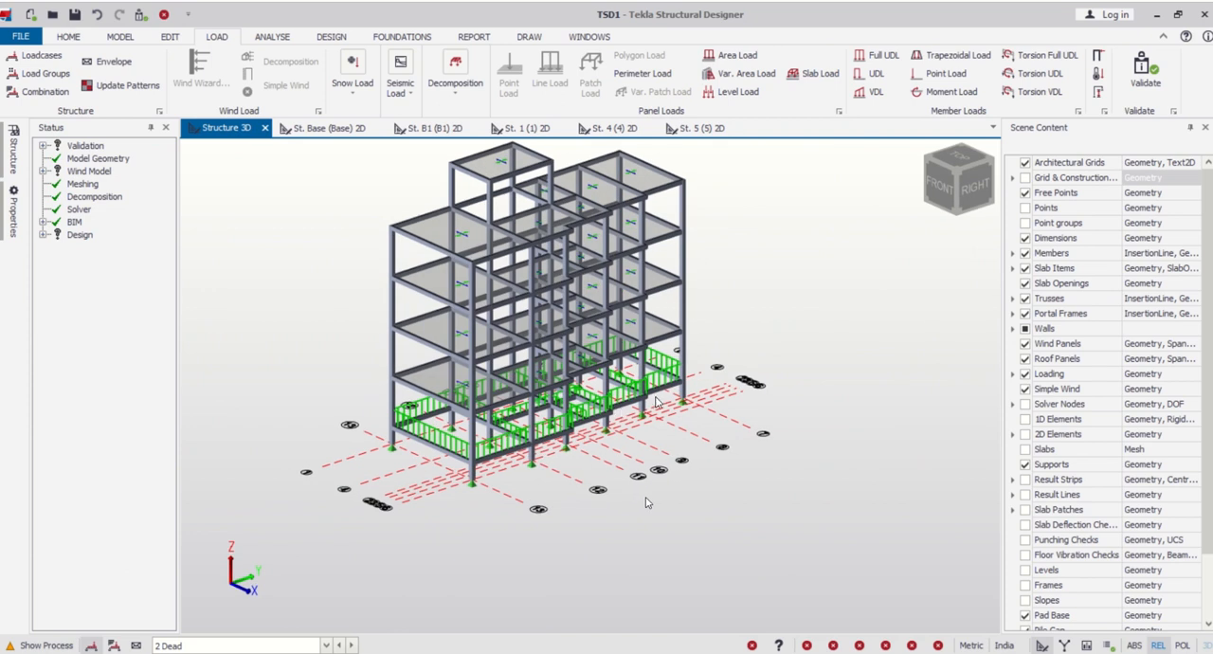
scroll(654, 498, "down", 2)
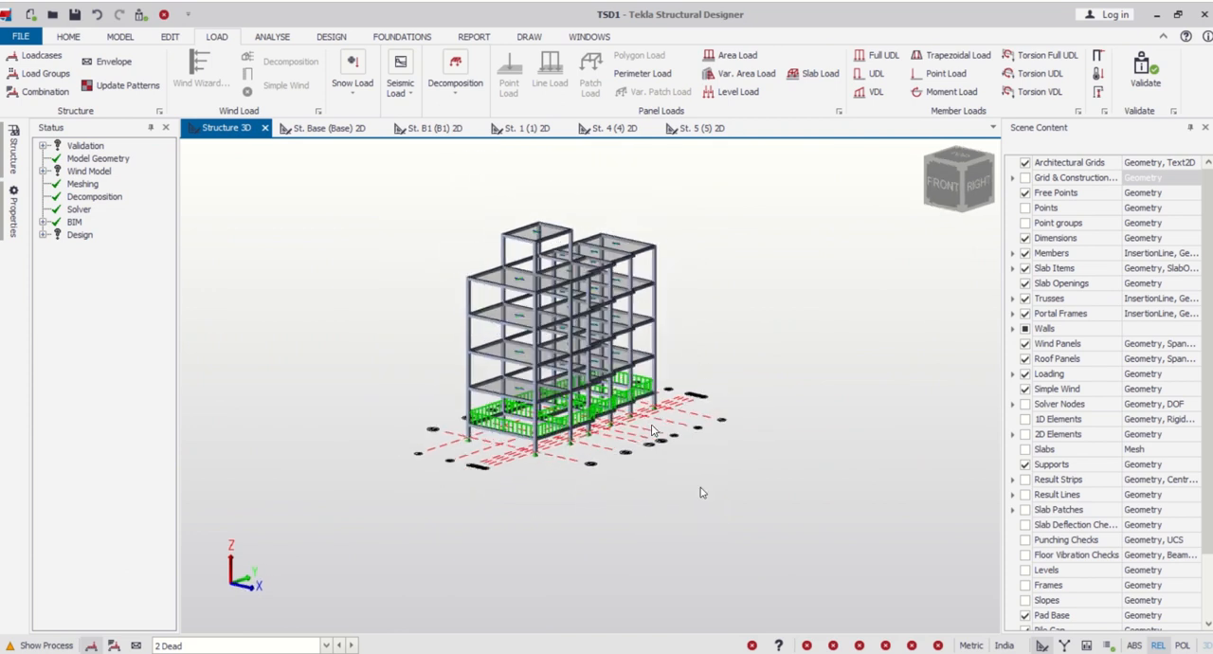
middle_click_drag(702, 492, 674, 497)
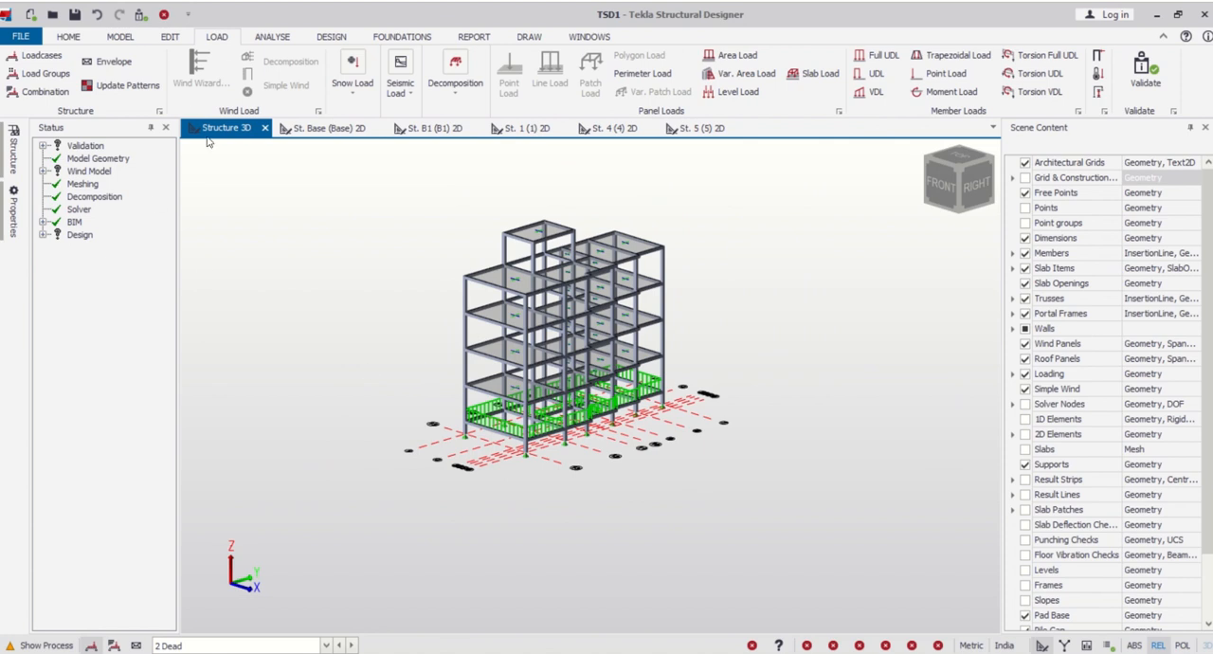
- On the St. 1 floor plan, activate the 2 Dead loadcase and start a full UDL member load of 11 kN/m
left_click(511, 133)
scroll(639, 378, "up", 2)
scroll(639, 378, "down", 1)
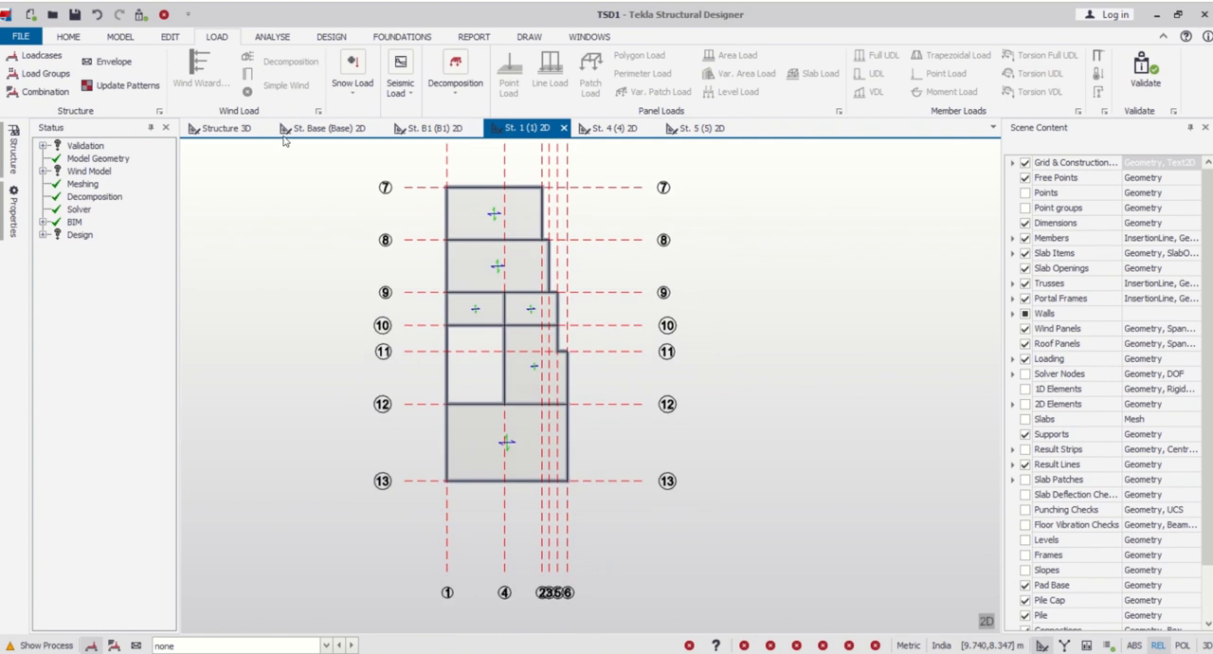
left_click(325, 646)
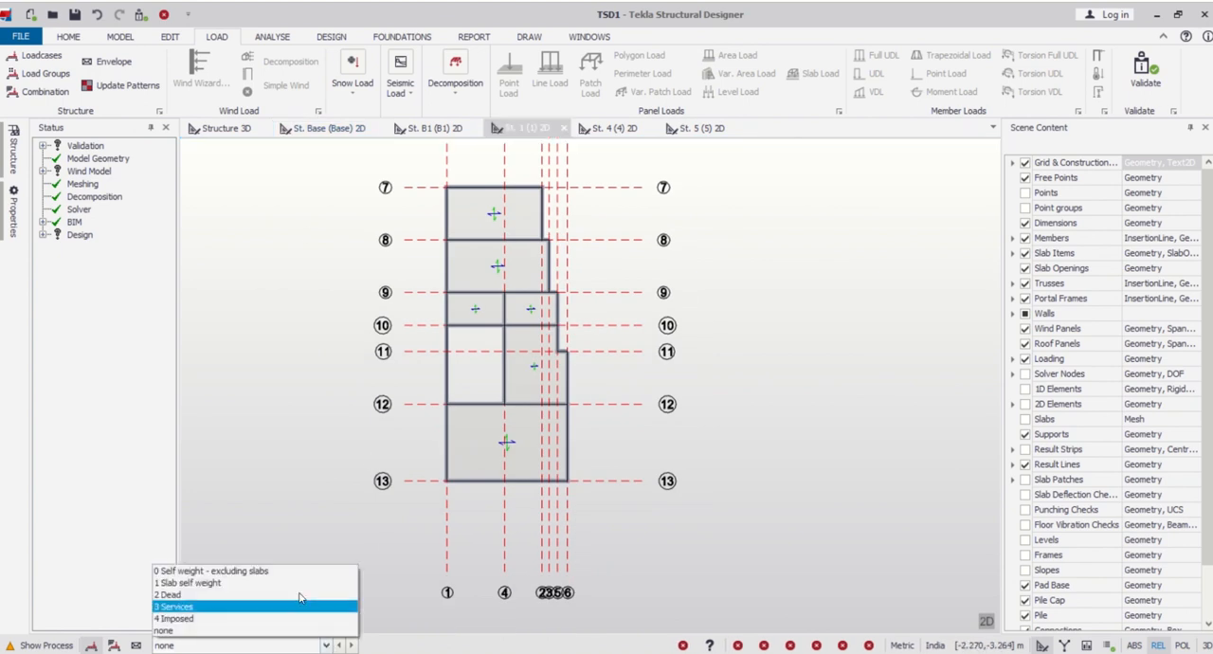
left_click(291, 590)
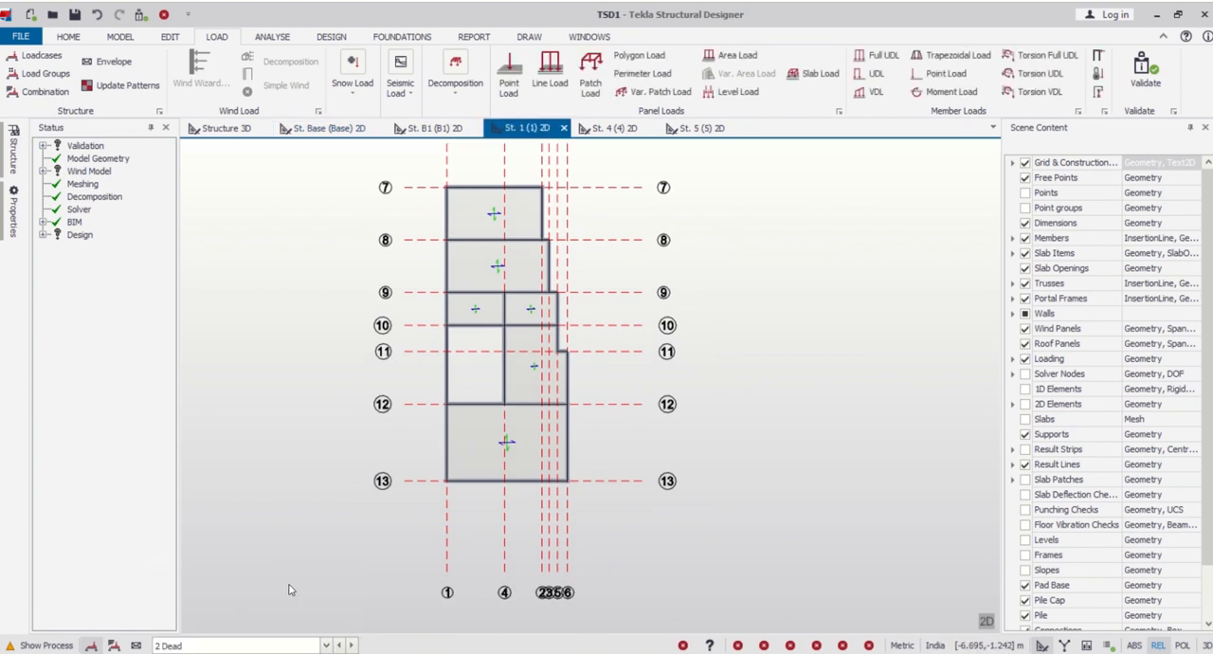
left_click(874, 59)
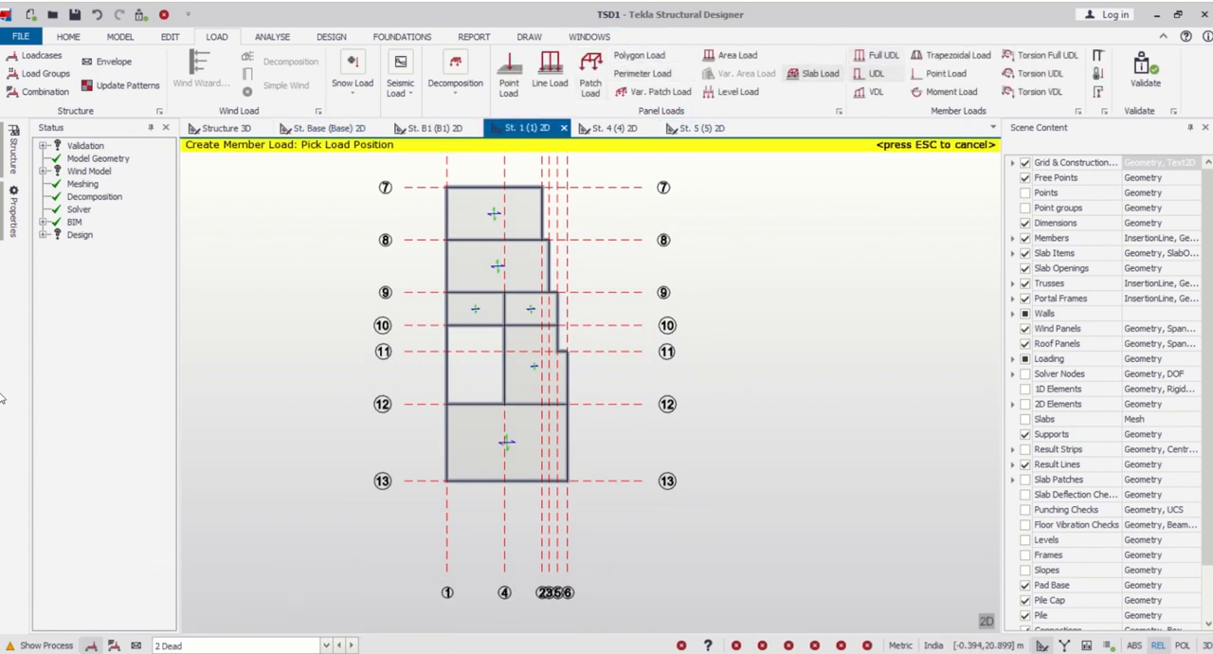
left_click(8, 227)
left_click(142, 237)
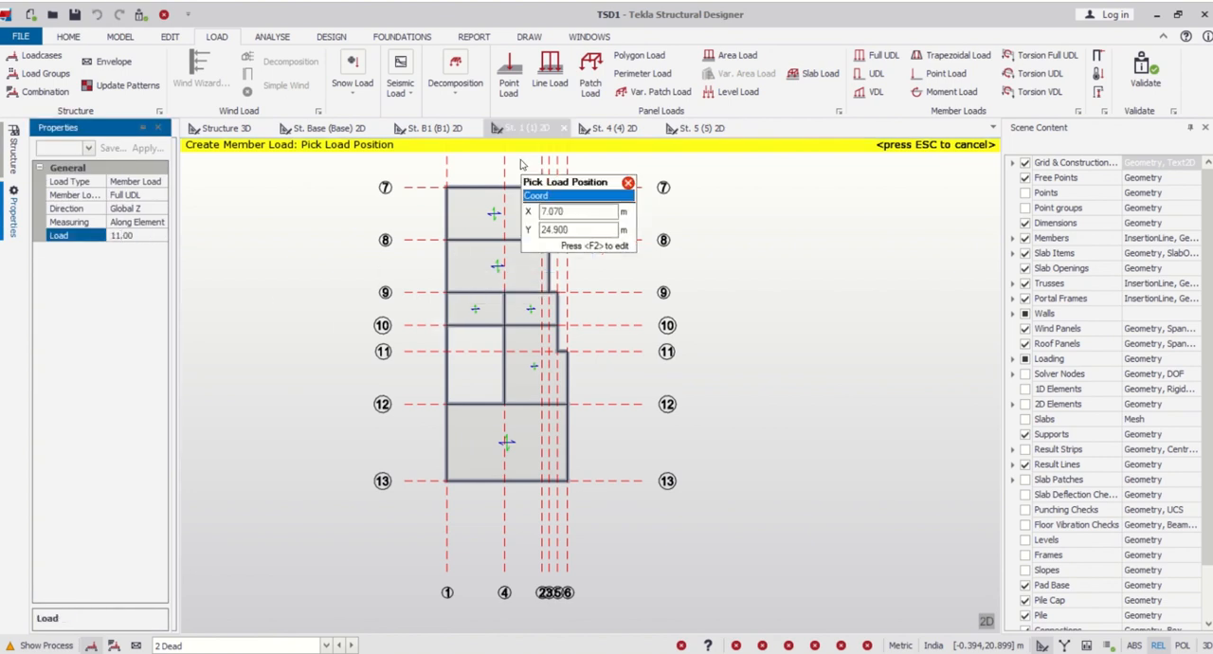
- Apply the 11 kN/m load to the perimeter beams along grid lines 7, 1 and 13
scroll(512, 189, "up", 2)
scroll(438, 197, "down", 1)
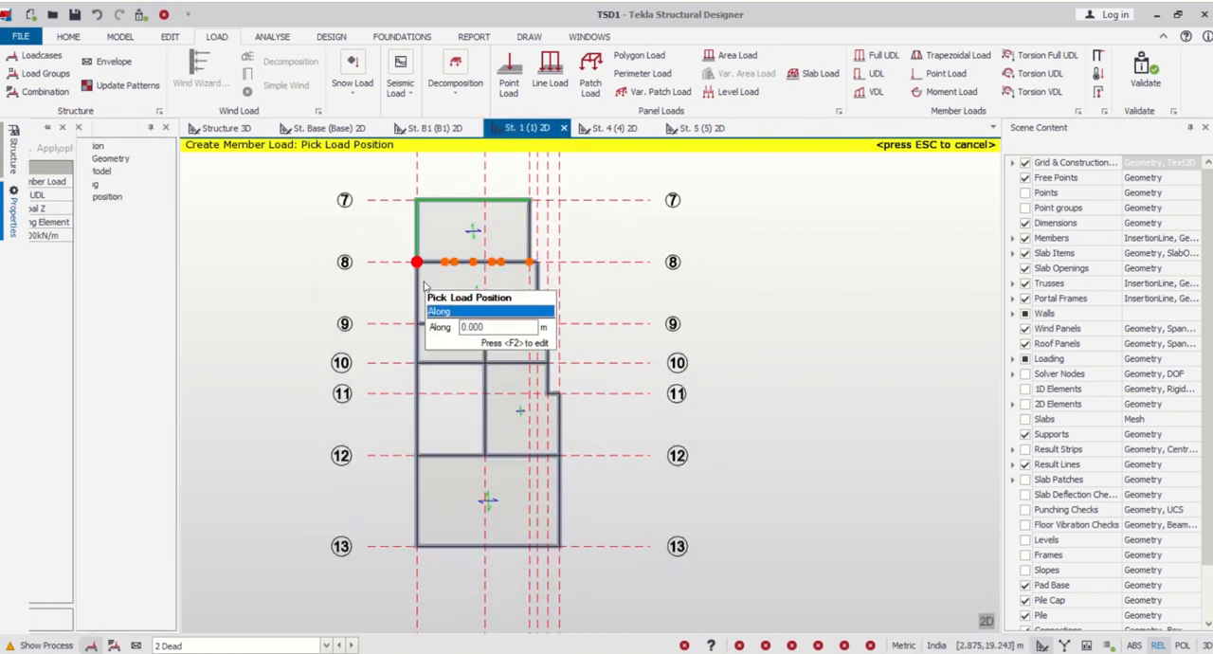
scroll(419, 356, "up", 2)
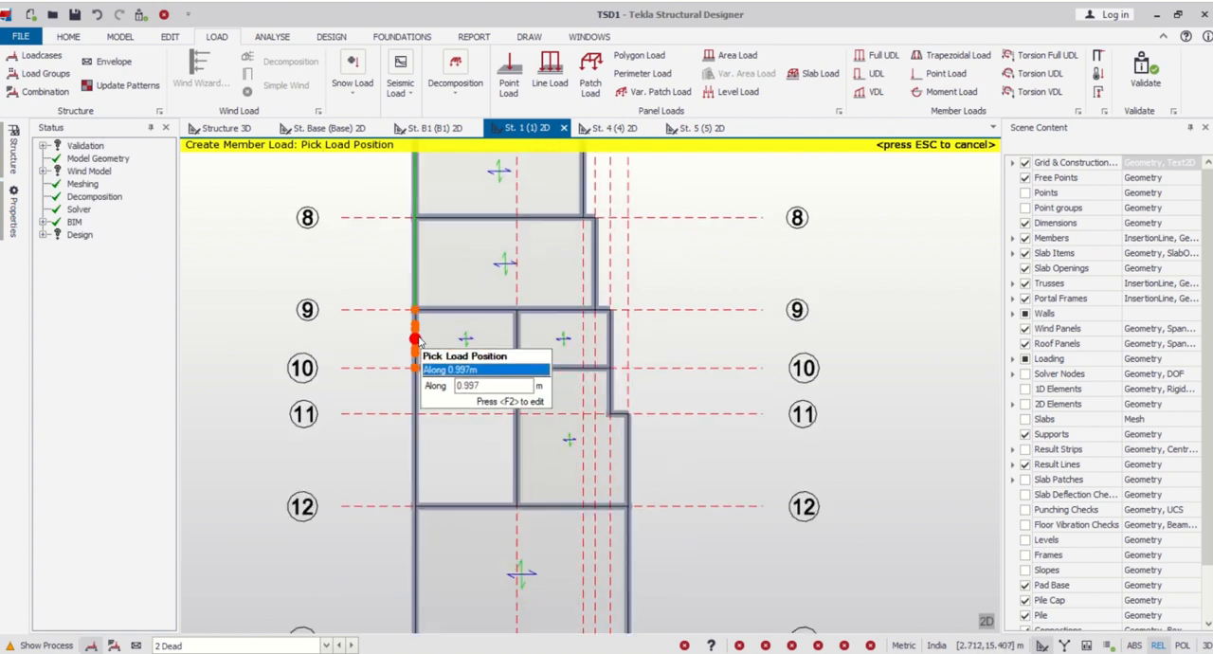
left_click(418, 343)
scroll(434, 301, "down", 2)
left_click(436, 413)
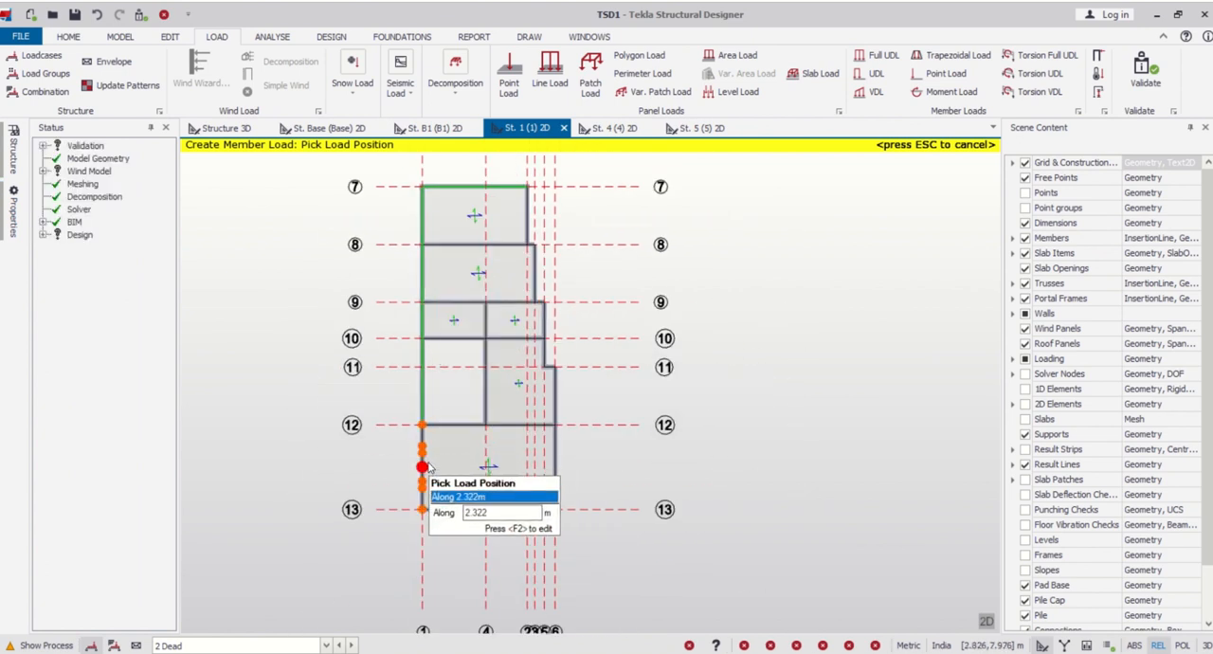
left_click(428, 469)
left_click(469, 514)
- Load the grid line 6 beam between lines 12 and 13 and the beams on lines 12 and 10 between lines 1 and 4
scroll(563, 467, "up", 2)
left_click(563, 467)
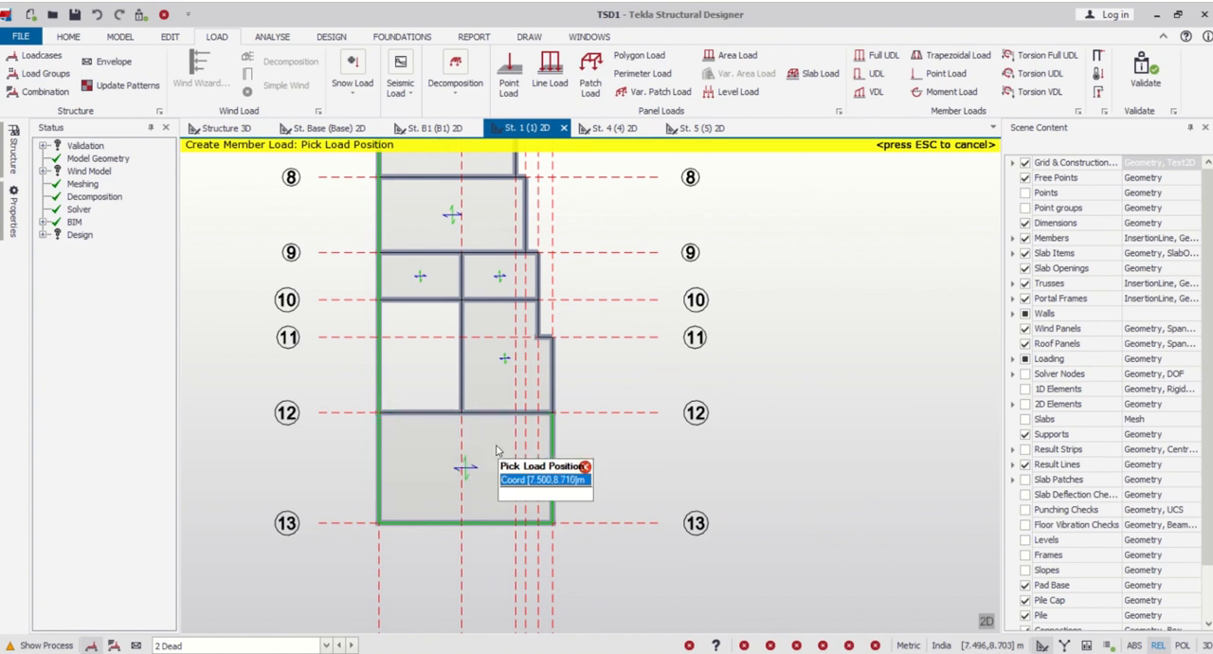
left_click(423, 410)
left_click(420, 298)
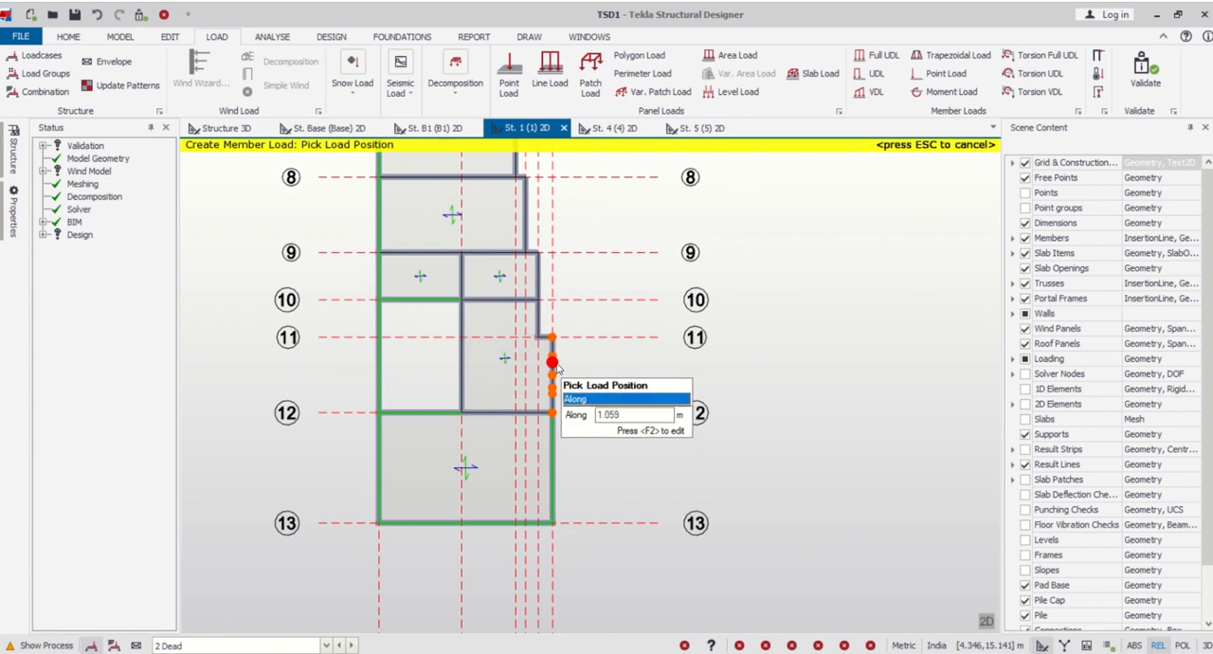
- Apply the 11 kN/m load along the stepped edge from grid line 12 to line 7, including the short offset beams
scroll(554, 343, "up", 5)
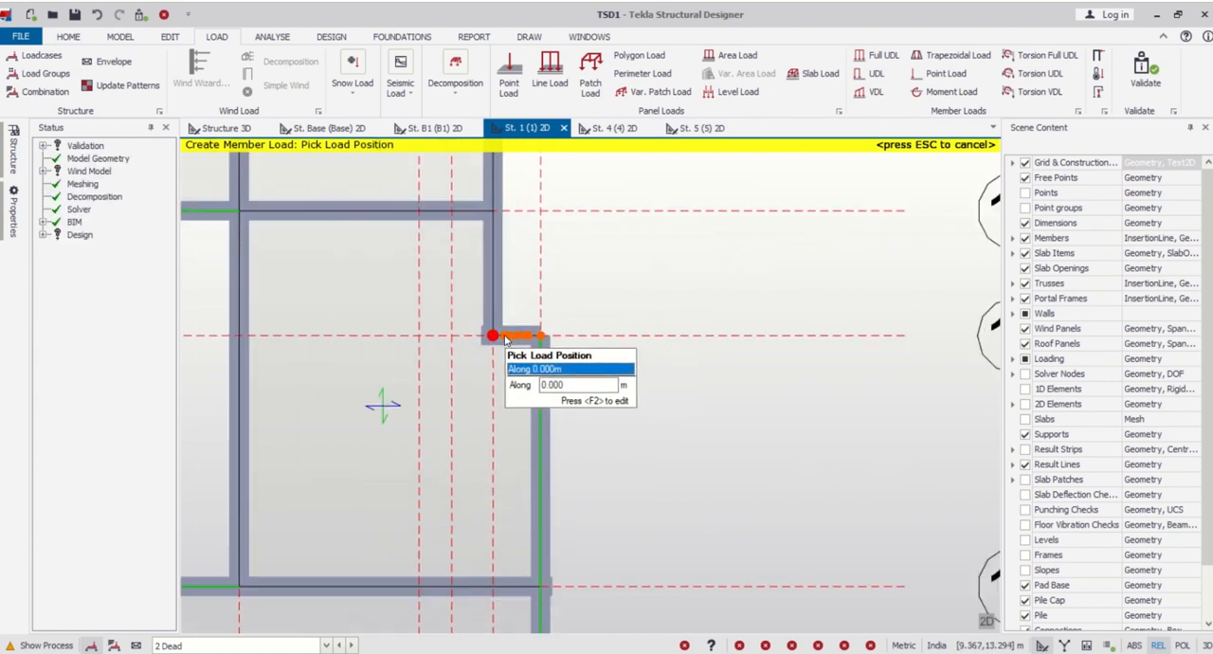
left_click(499, 277)
scroll(502, 456, "down", 6)
scroll(496, 338, "up", 6)
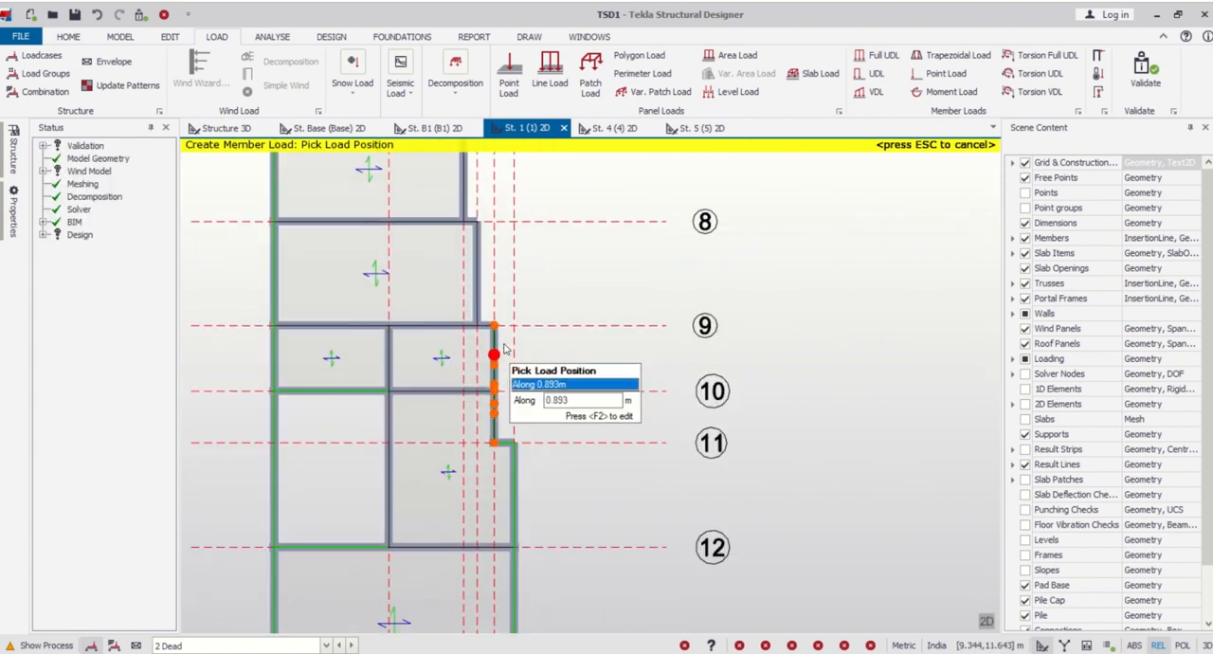
scroll(465, 323, "down", 4)
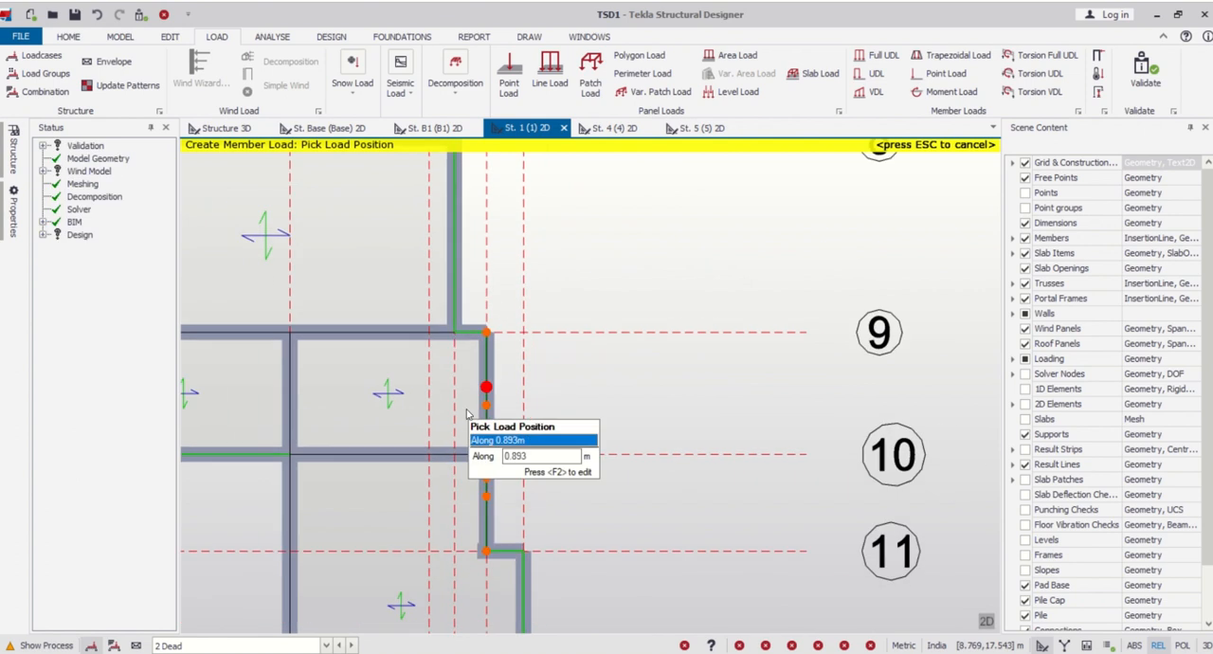
scroll(455, 332, "up", 6)
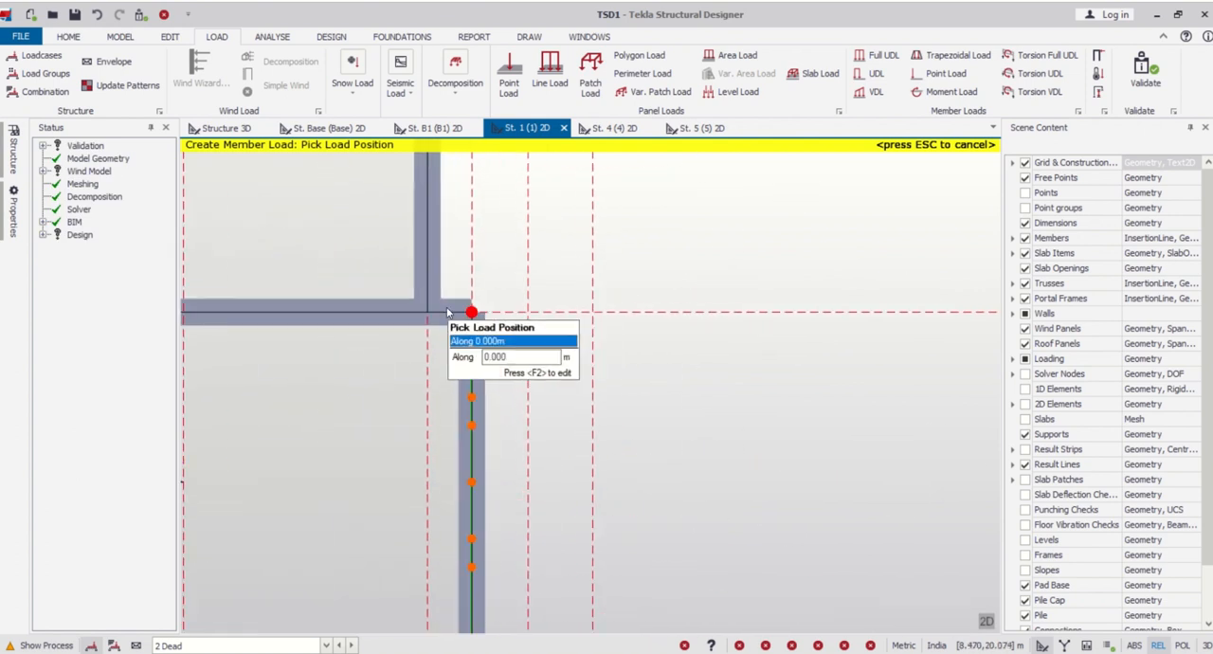
scroll(461, 240, "up", 3)
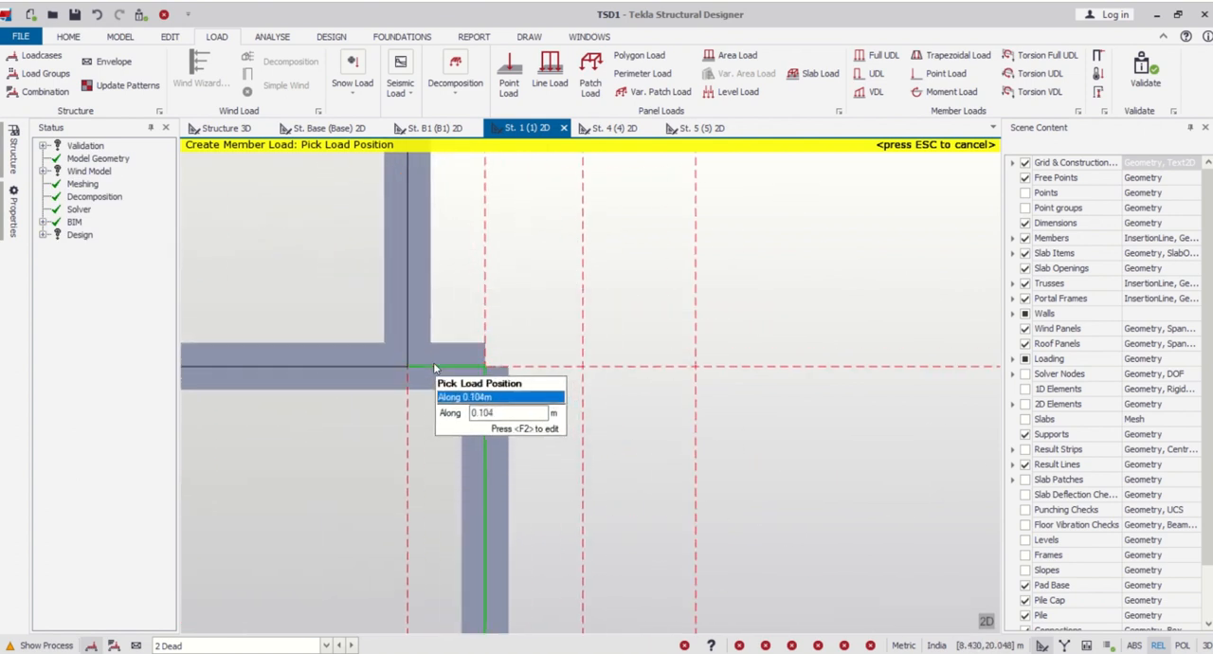
scroll(435, 374, "down", 3)
scroll(441, 353, "down", 5)
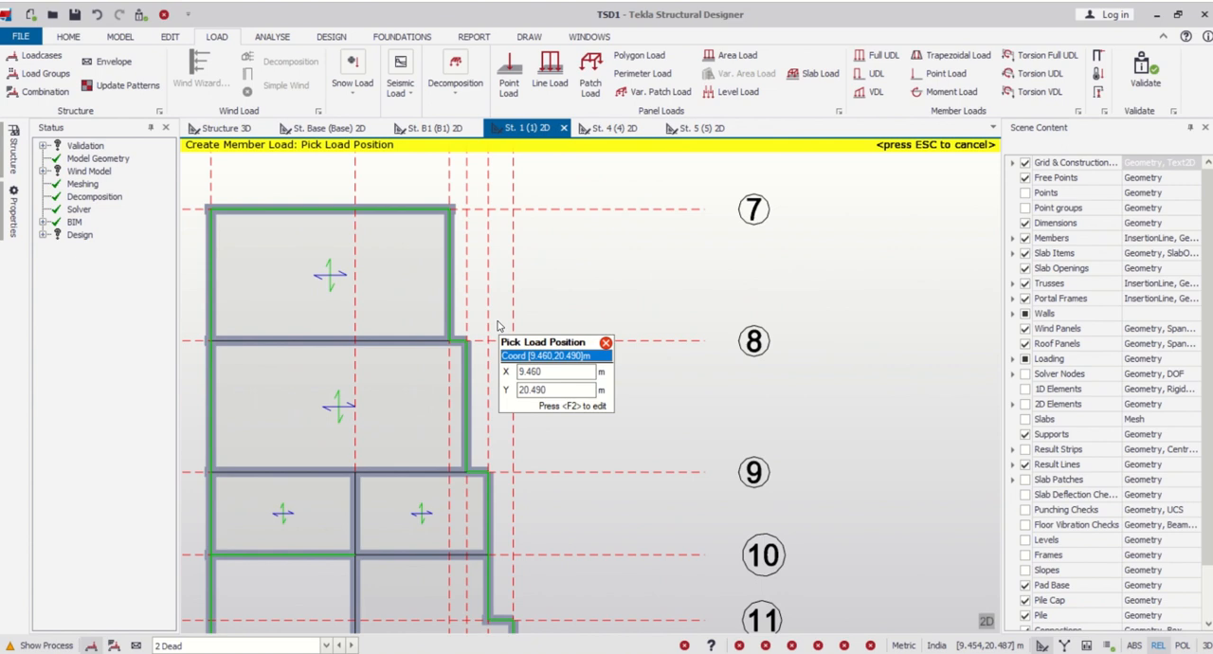
middle_click_drag(458, 369, 464, 394)
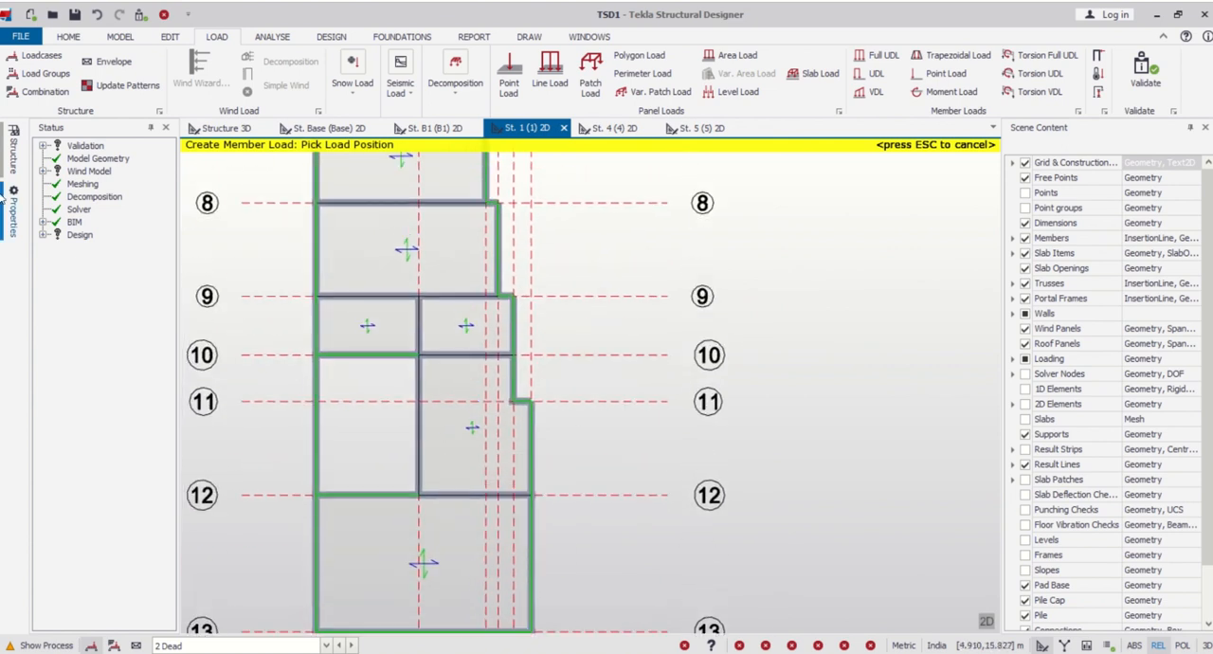
- Set the full UDL to 5.5 kN/m and apply it to the interior beams on grid lines 8 and 9
mouse_move(13, 220)
left_click(80, 239)
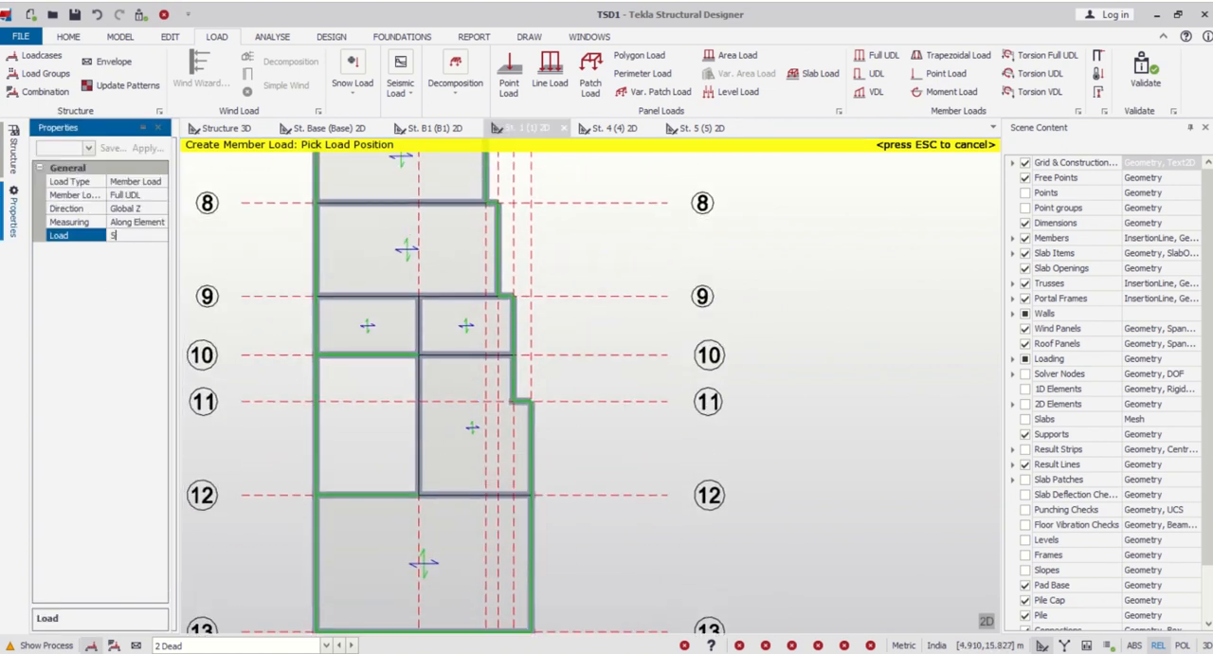
scroll(311, 297, "down", 2)
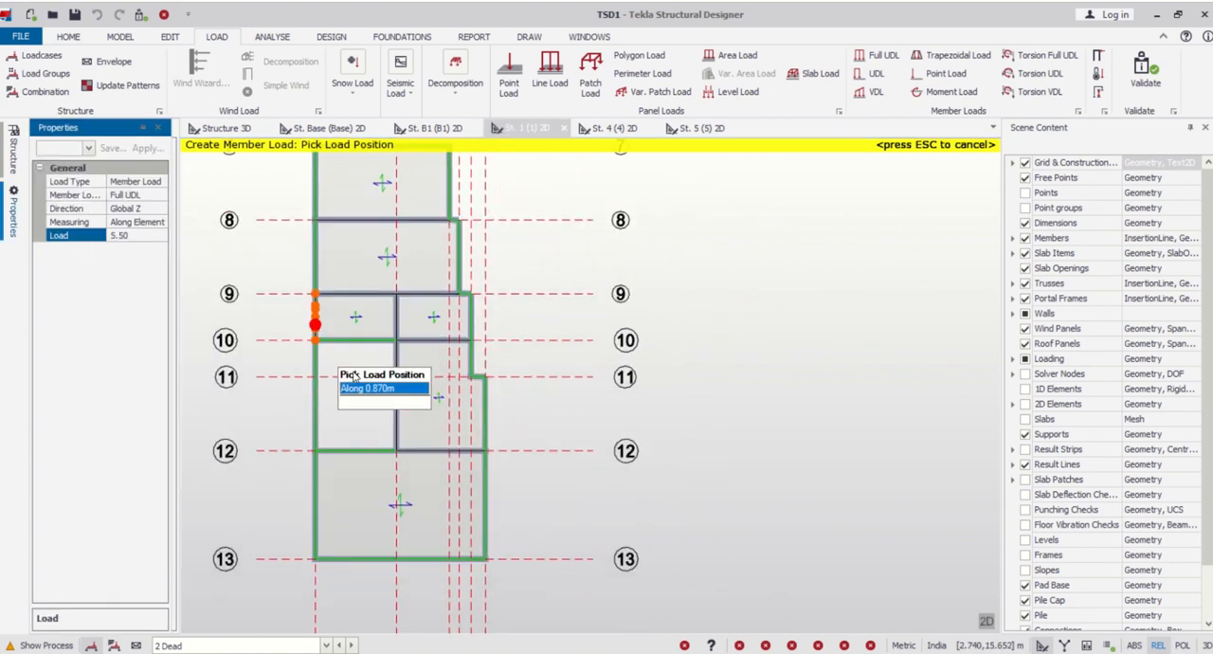
scroll(379, 249, "up", 3)
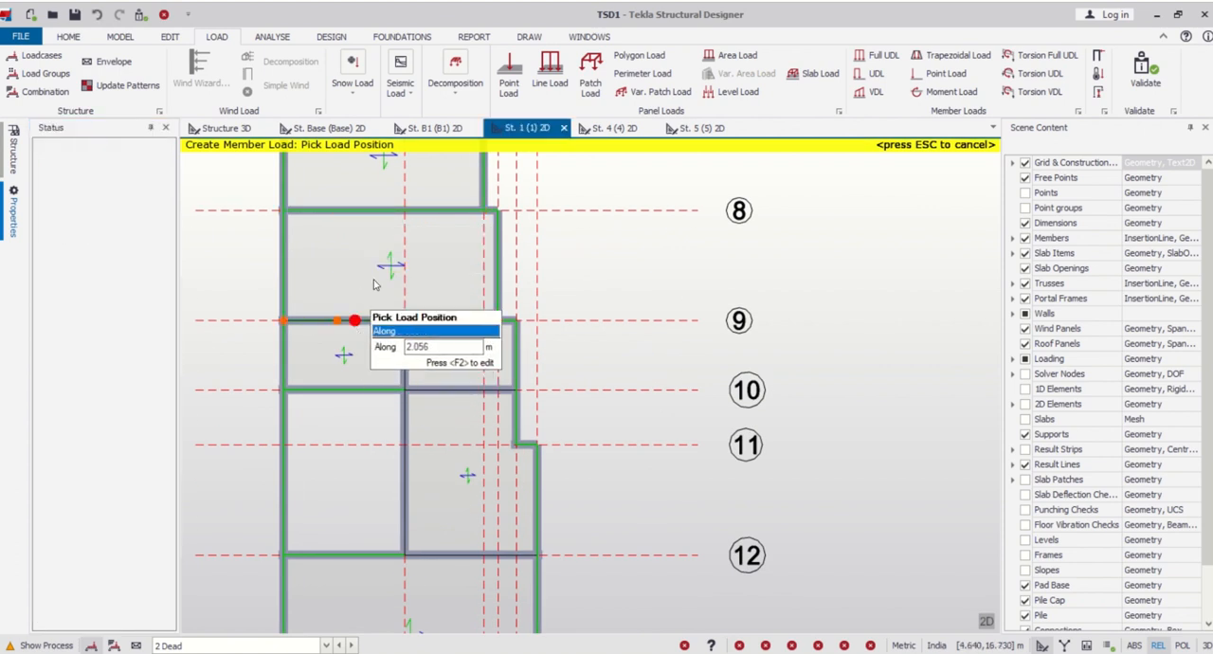
- Apply the 5.5 kN/m load to the grid line 4 beams and to lines 10 and 12 between line 4 and the stepped edge
scroll(396, 347, "down", 2)
scroll(425, 344, "up", 2)
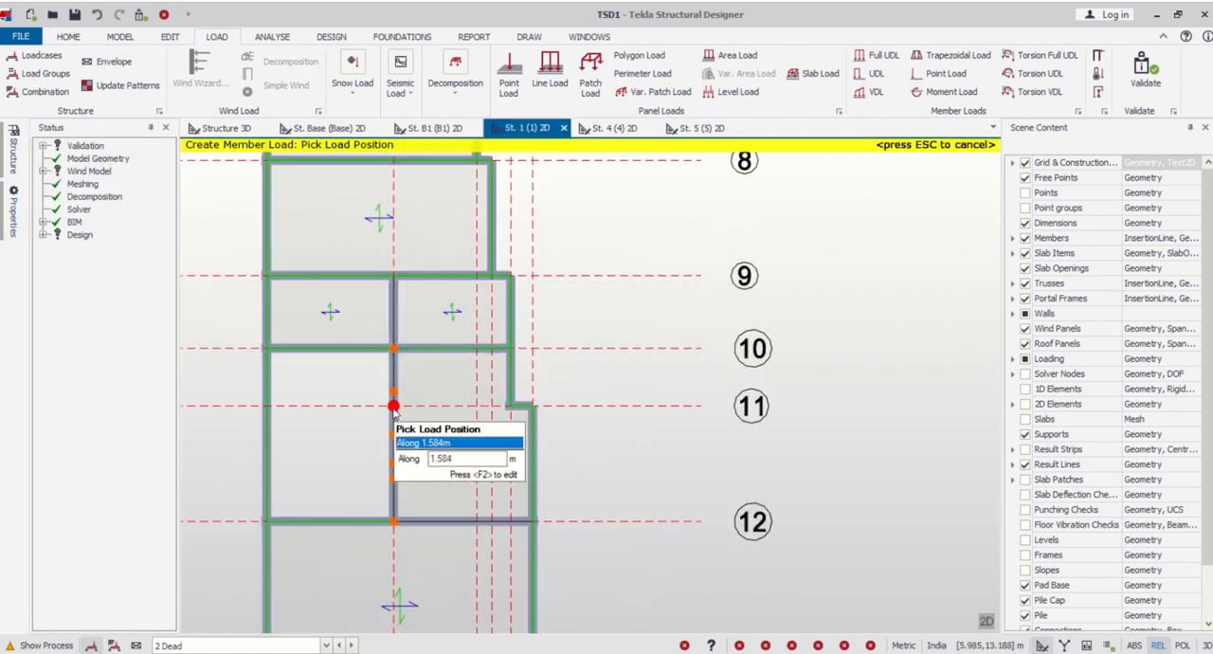
scroll(402, 350, "down", 2)
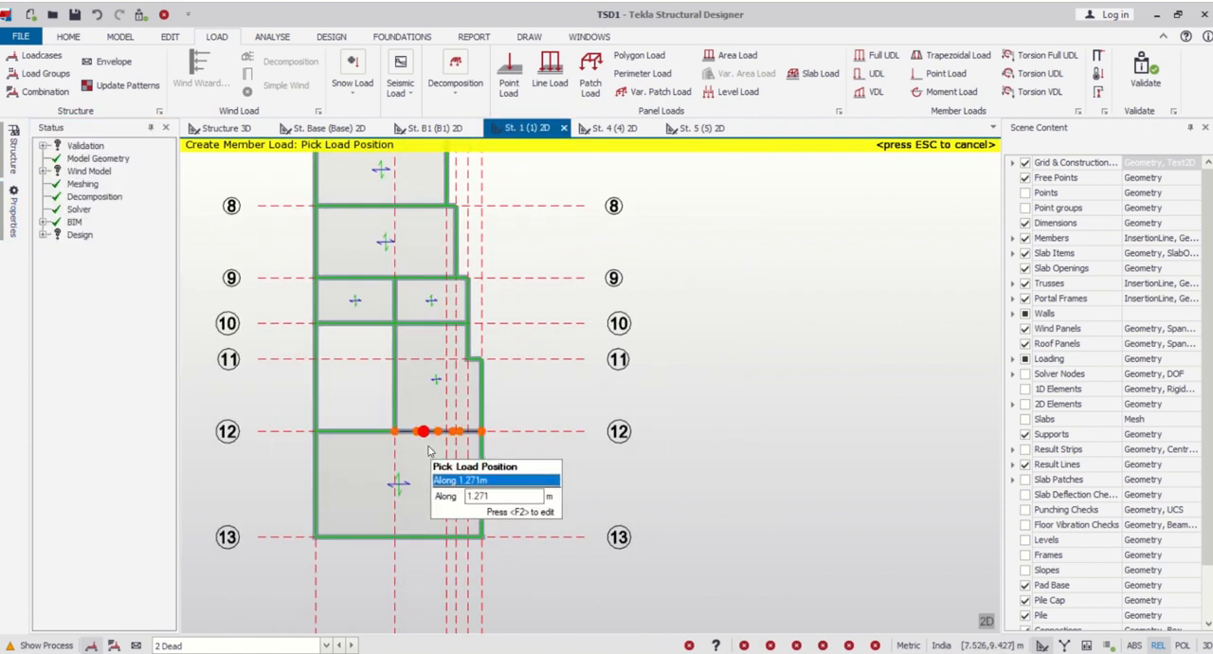
scroll(420, 426, "down", 2)
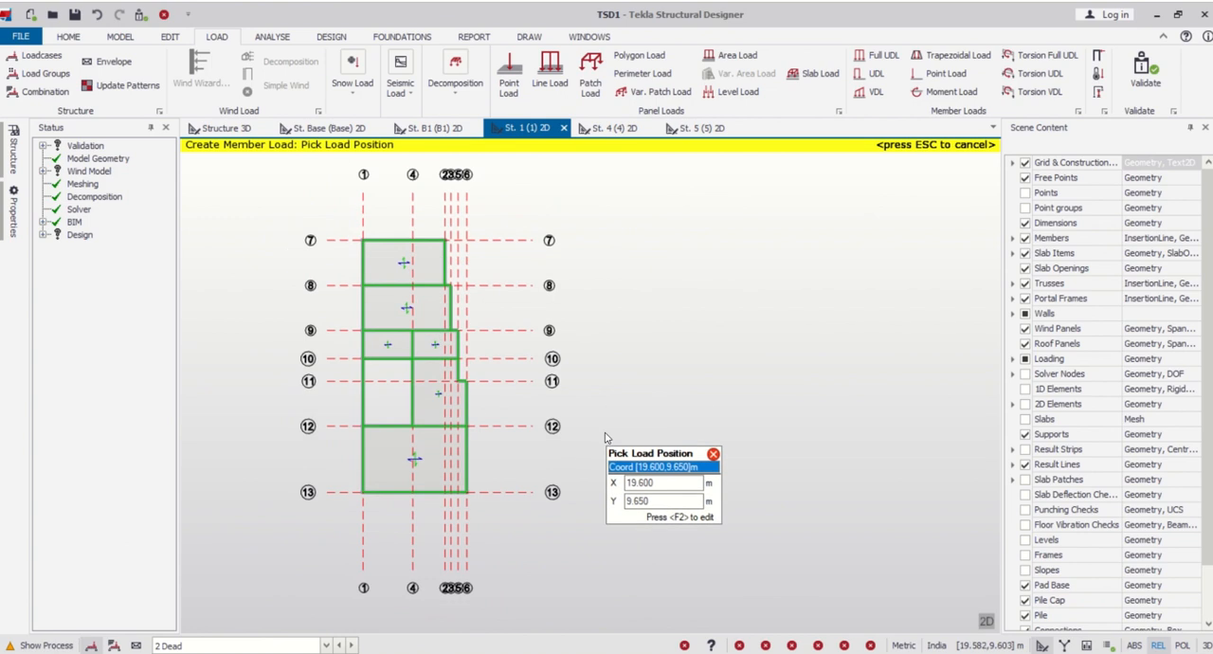
key("Escape")
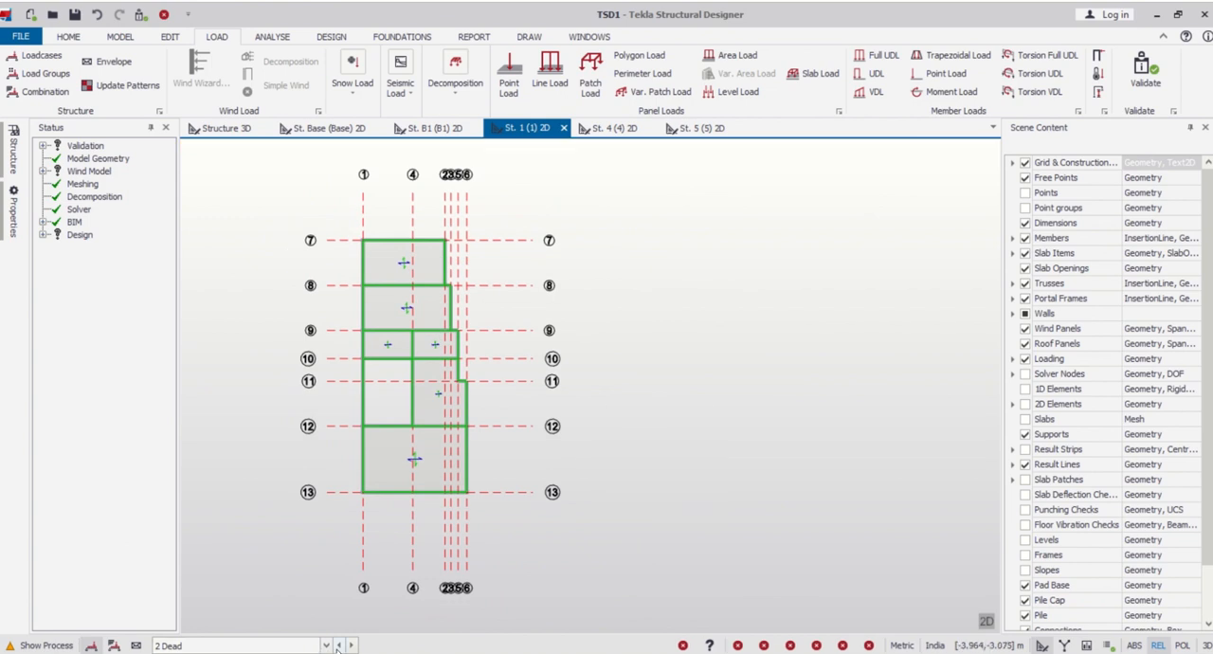
- Apply a 2 kN/m² level load to the first-floor slabs in the 4 Imposed loadcase
left_click(326, 645)
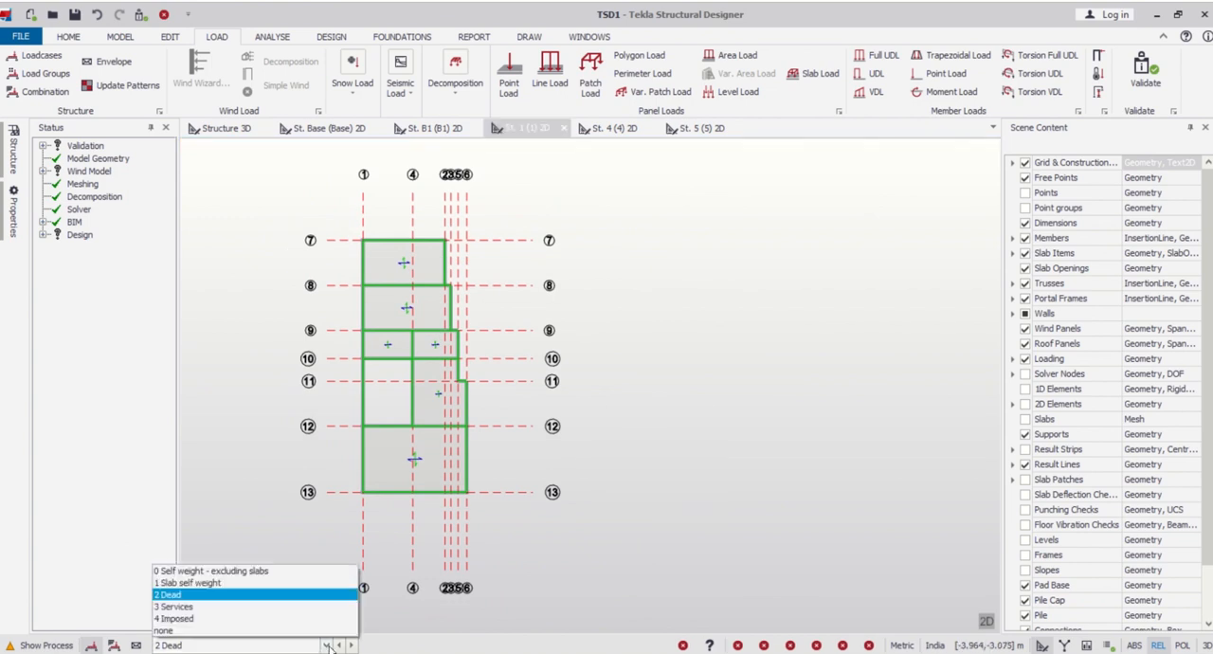
left_click(285, 618)
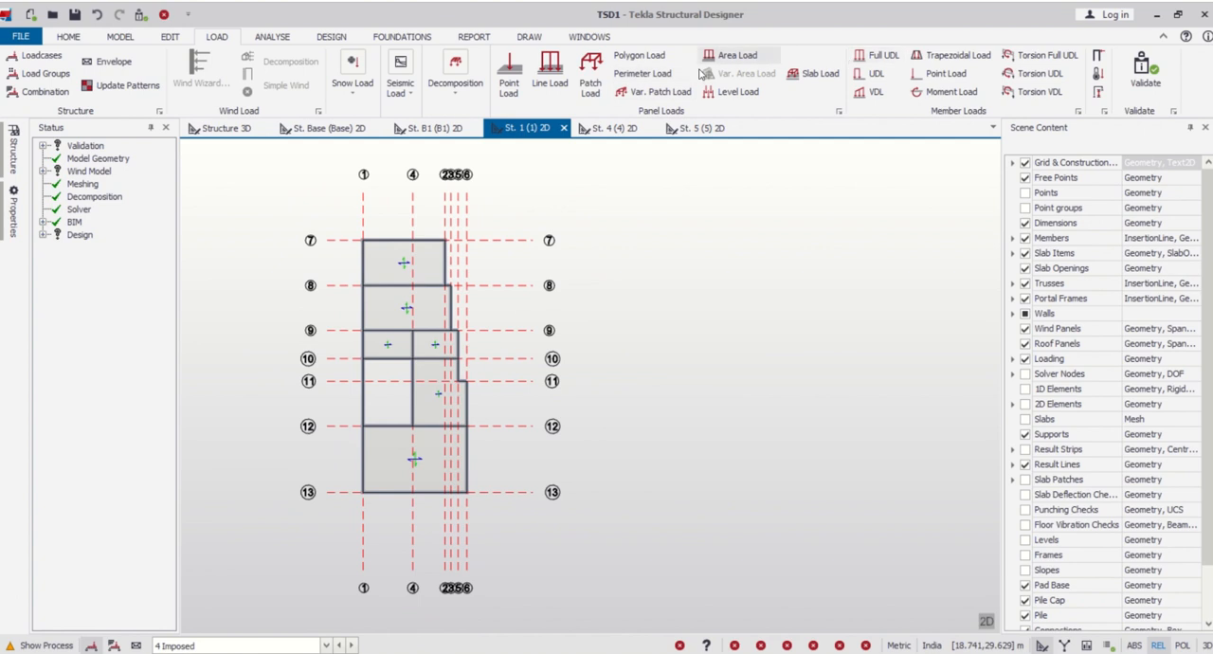
left_click(731, 92)
left_click(13, 216)
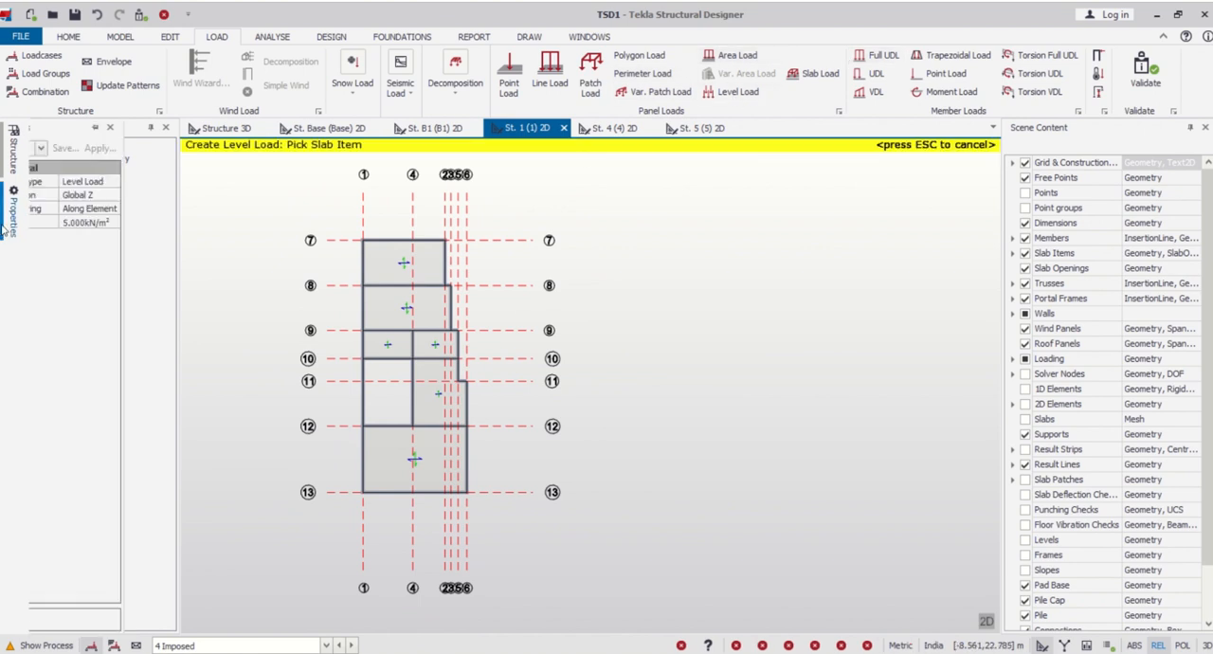
left_click(143, 224)
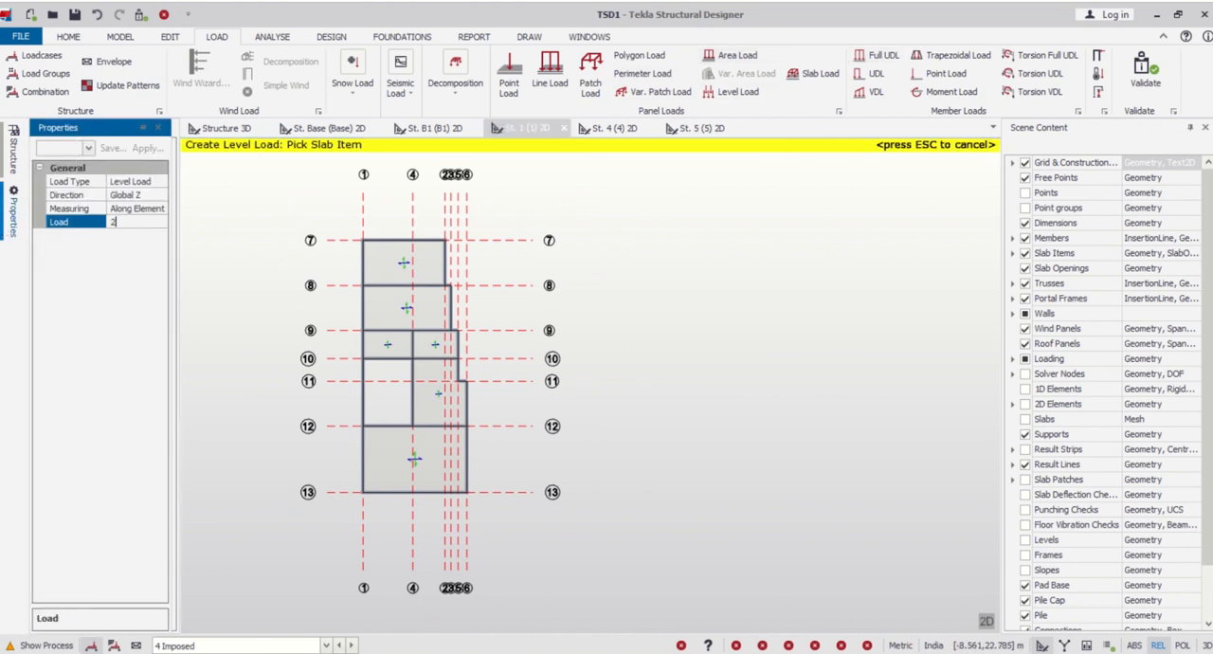
key("Return")
scroll(423, 454, "up", 2)
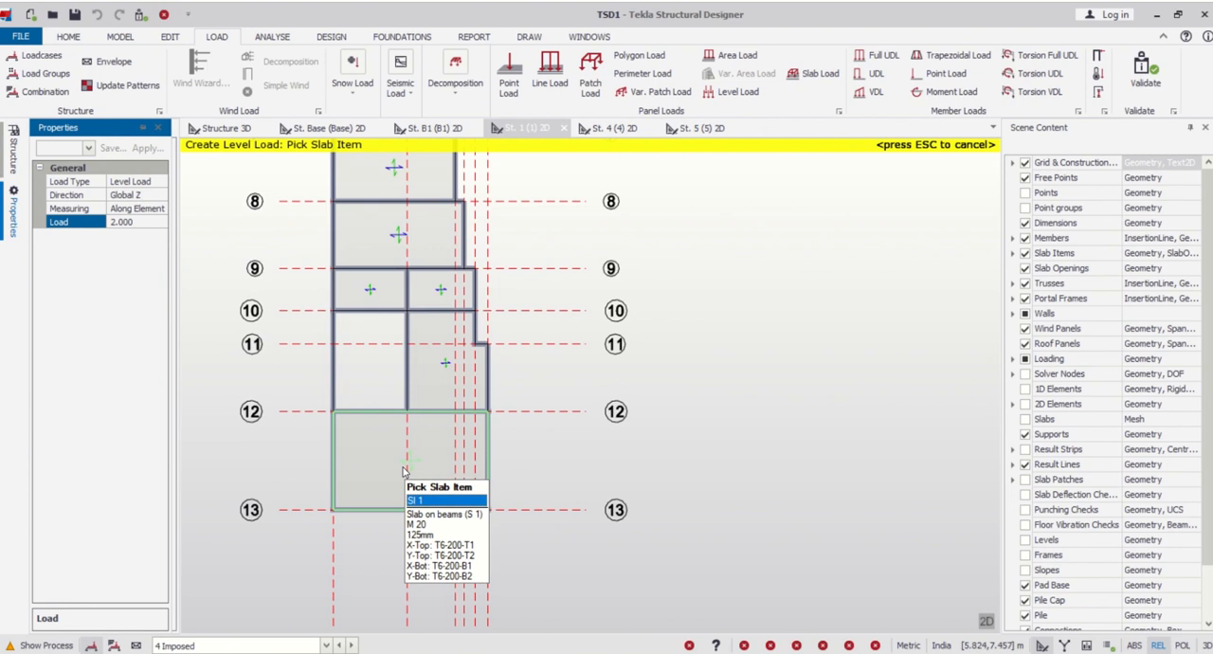
scroll(431, 360, "down", 2)
key("Escape")
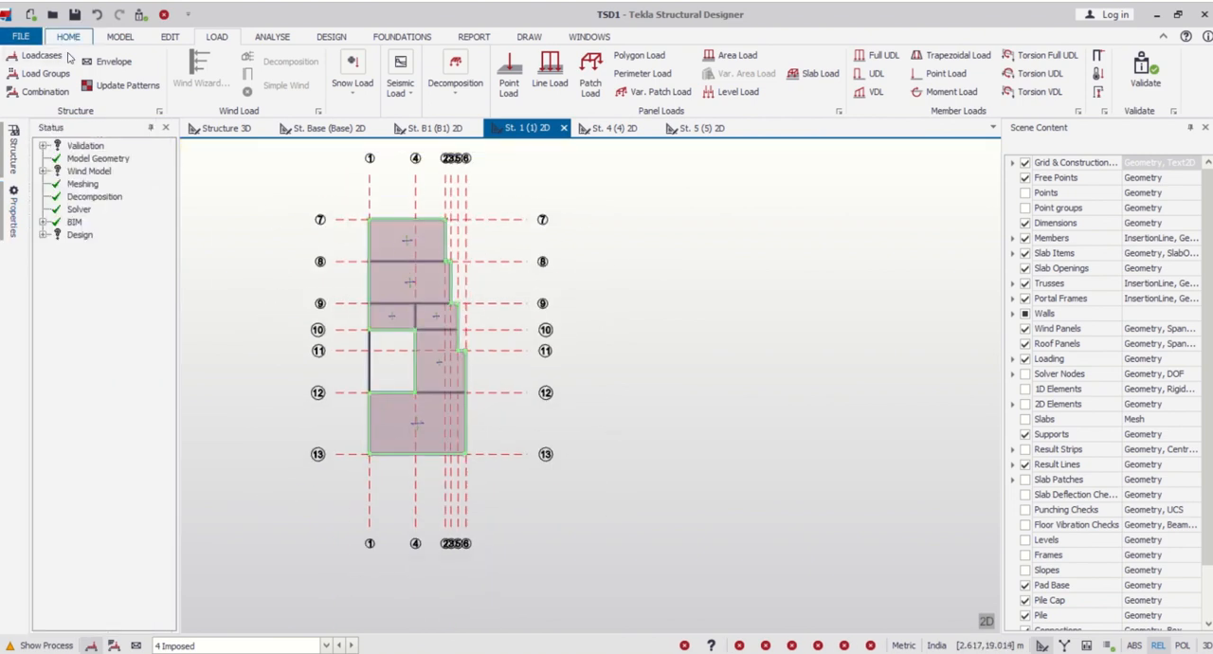
- Set level 1 as the source for construction levels 2, 3 and 4 to copy its content upward
left_click(119, 36)
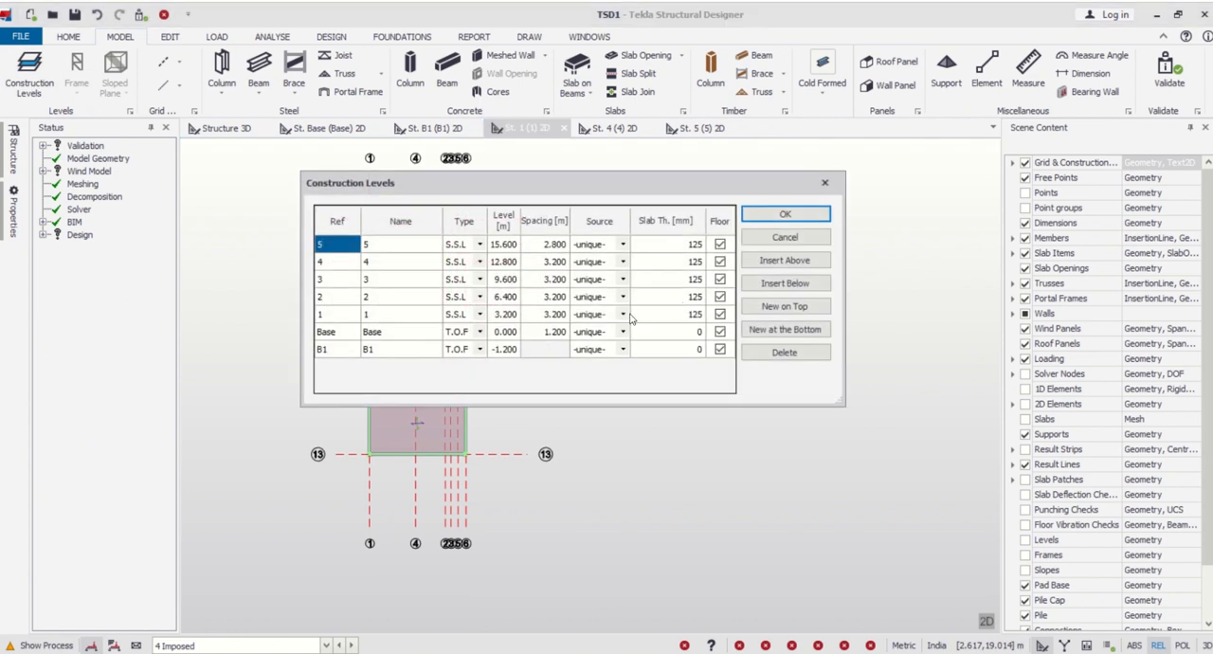
left_click(622, 297)
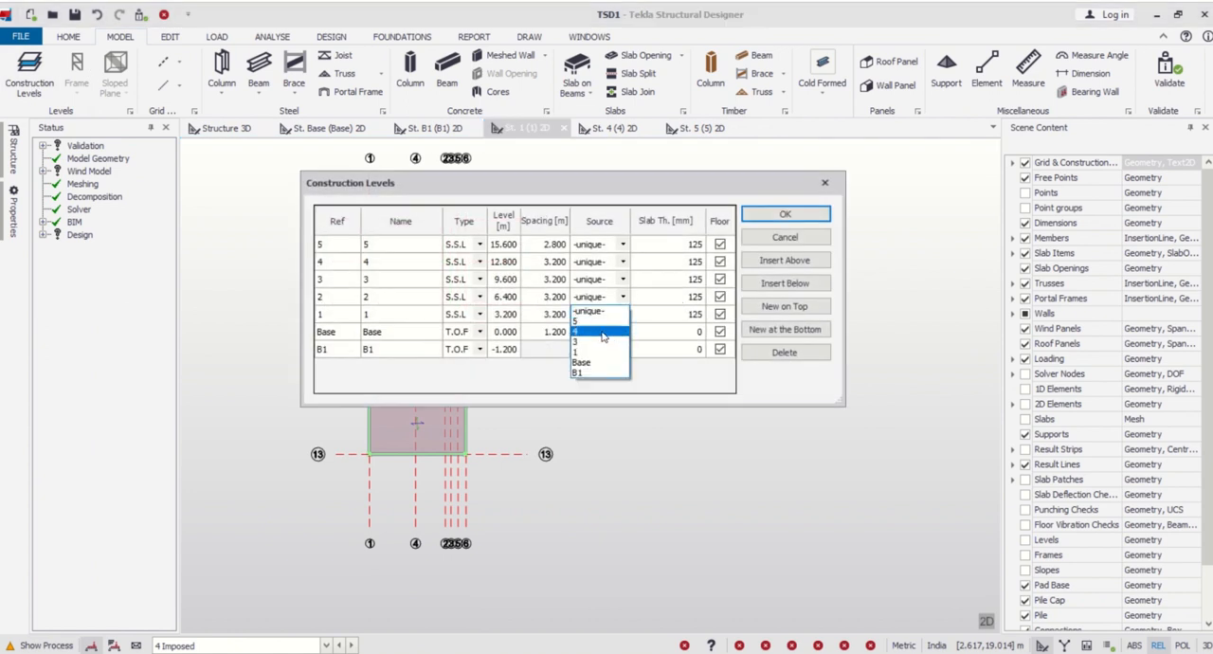
left_click(616, 325)
left_click(622, 280)
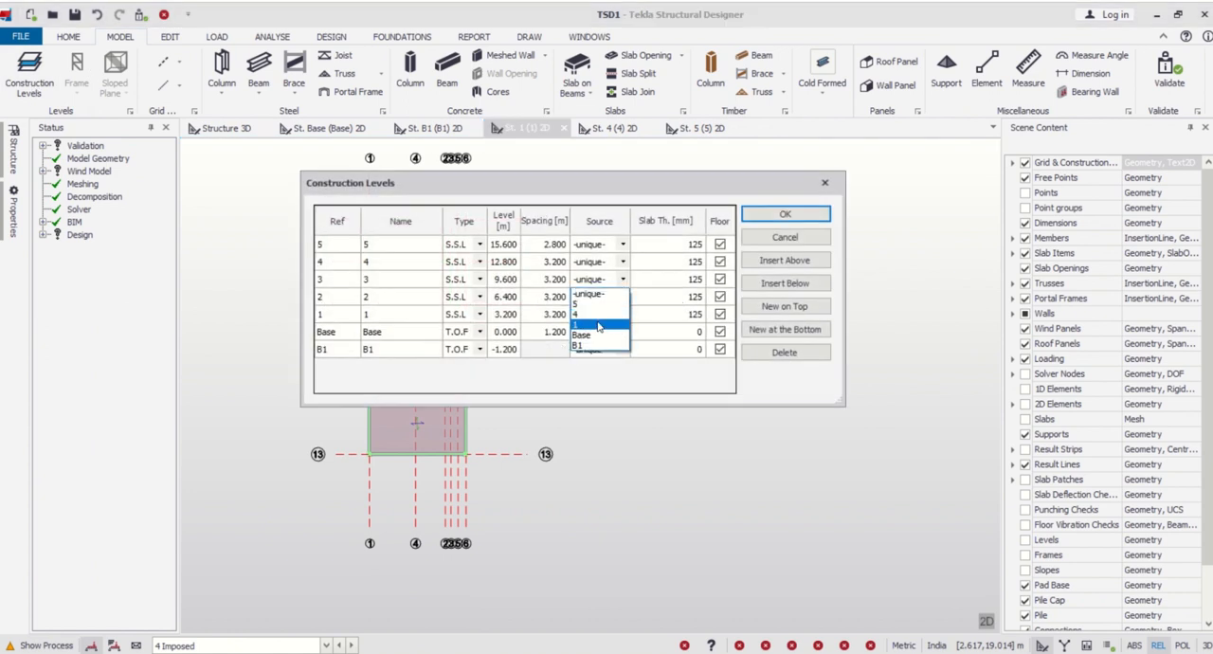
left_click(598, 326)
left_click(622, 262)
left_click(608, 297)
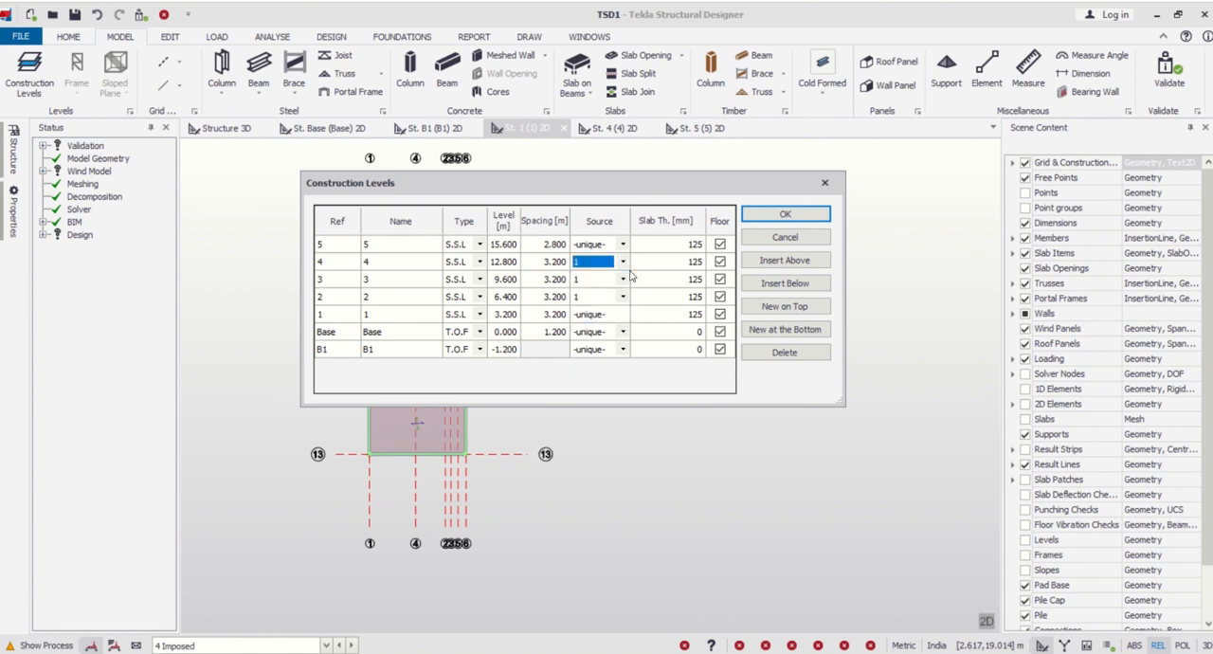
left_click(785, 214)
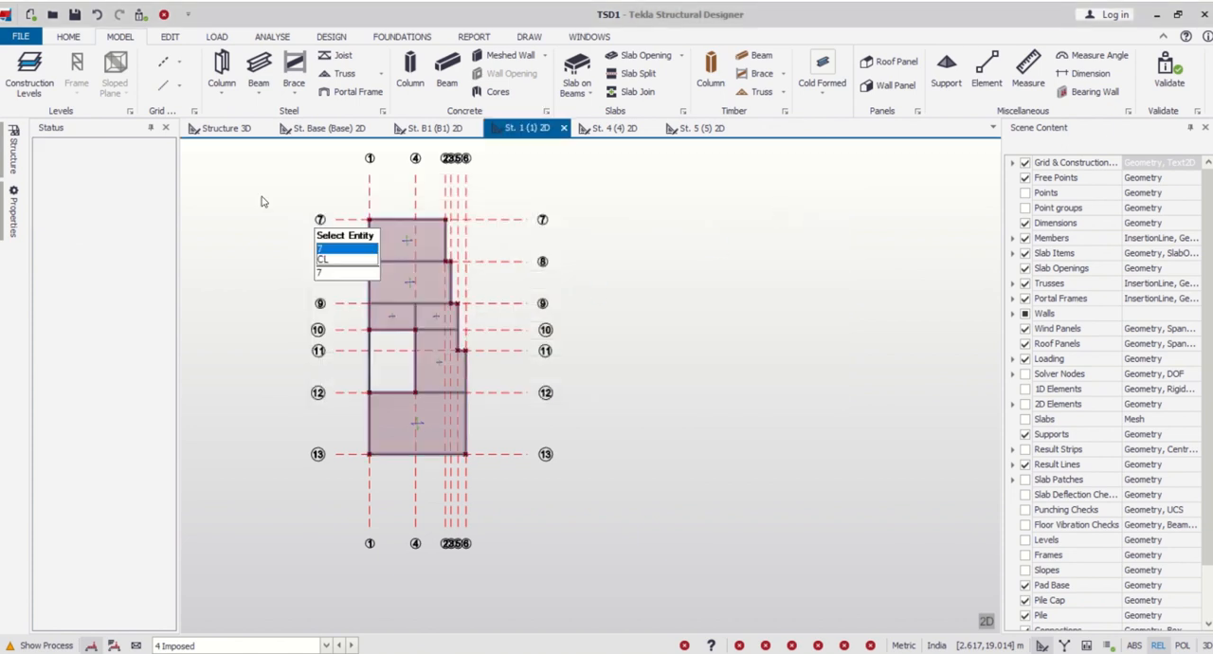
- Make construction levels 2, 3 and 4 -unique- again and show the structure in the 3D view
left_click(33, 85)
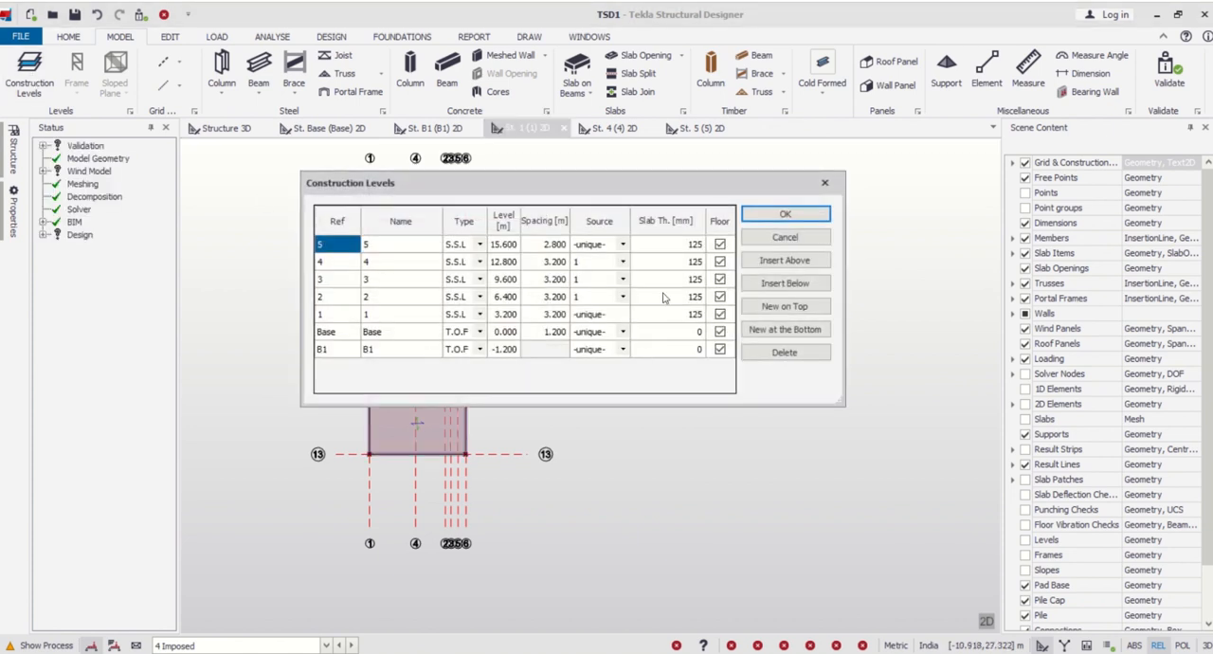
left_click(623, 261)
left_click(620, 279)
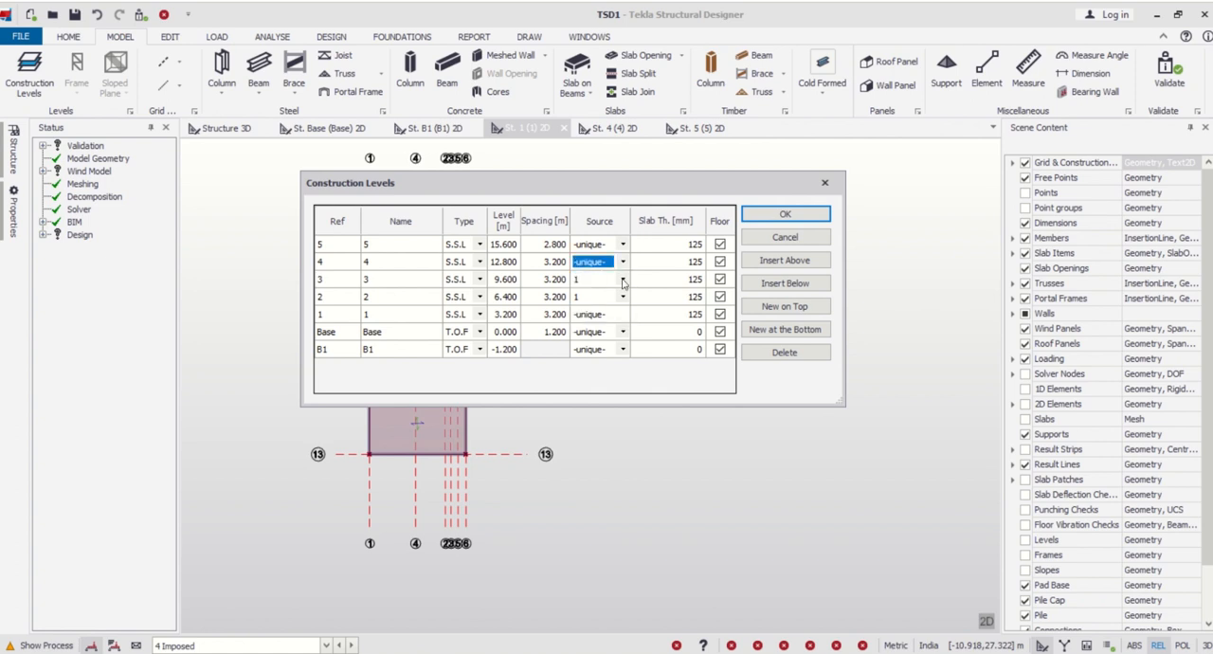
left_click(622, 281)
left_click(621, 293)
left_click(622, 298)
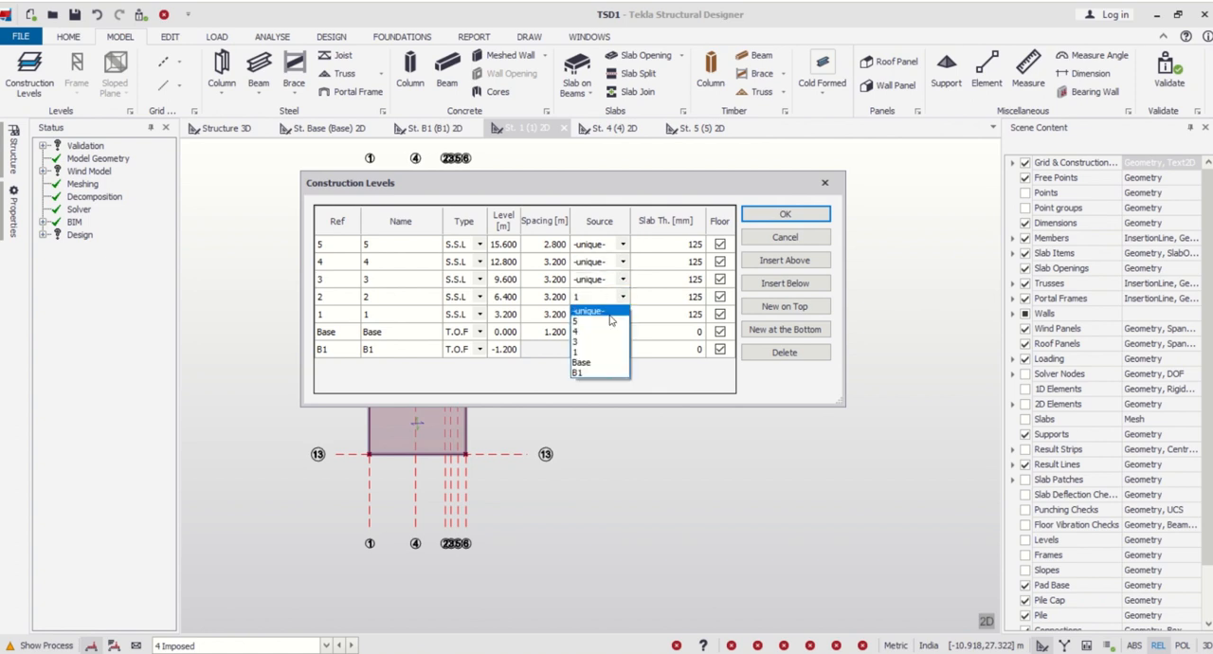
left_click(612, 311)
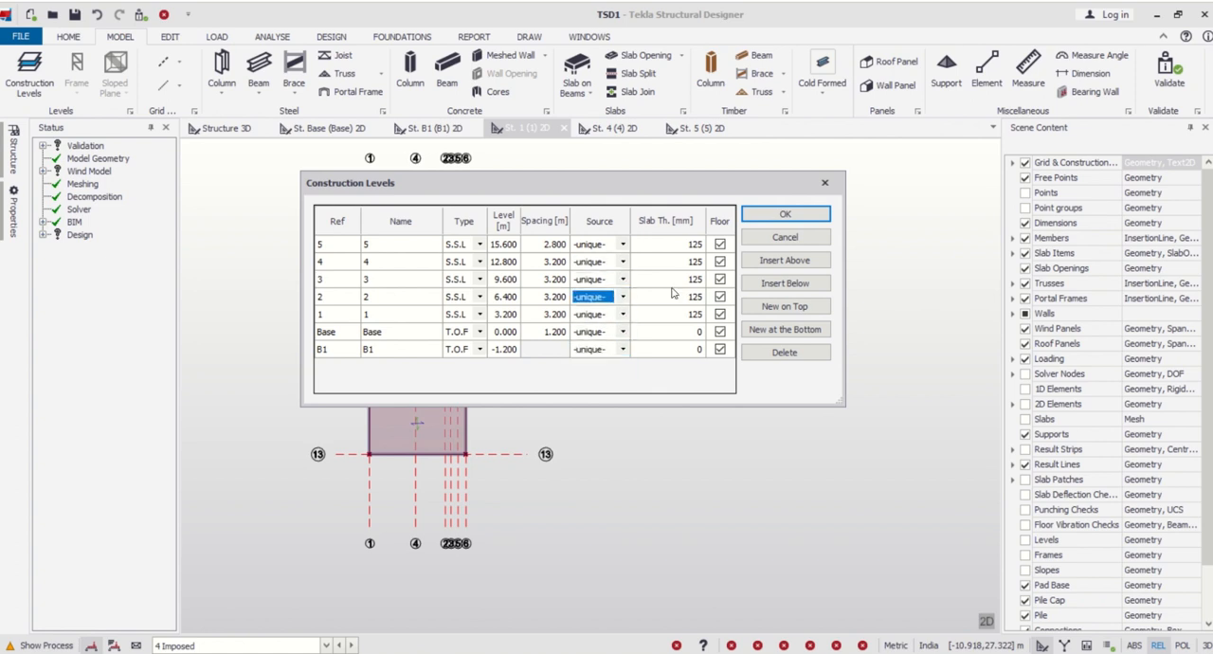
left_click(784, 216)
left_click(223, 128)
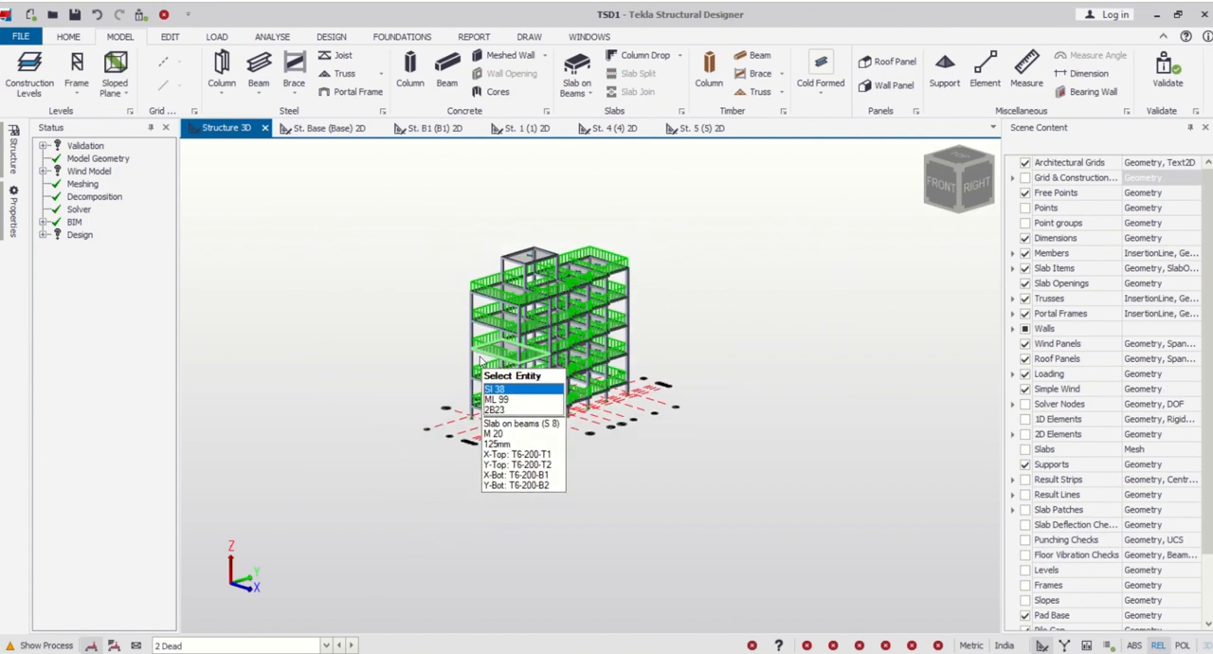
- Delete the level 4 wall loads on grid line 12 while keeping the concrete beam
scroll(551, 285, "up", 4)
right_click_drag(566, 386, 332, 345)
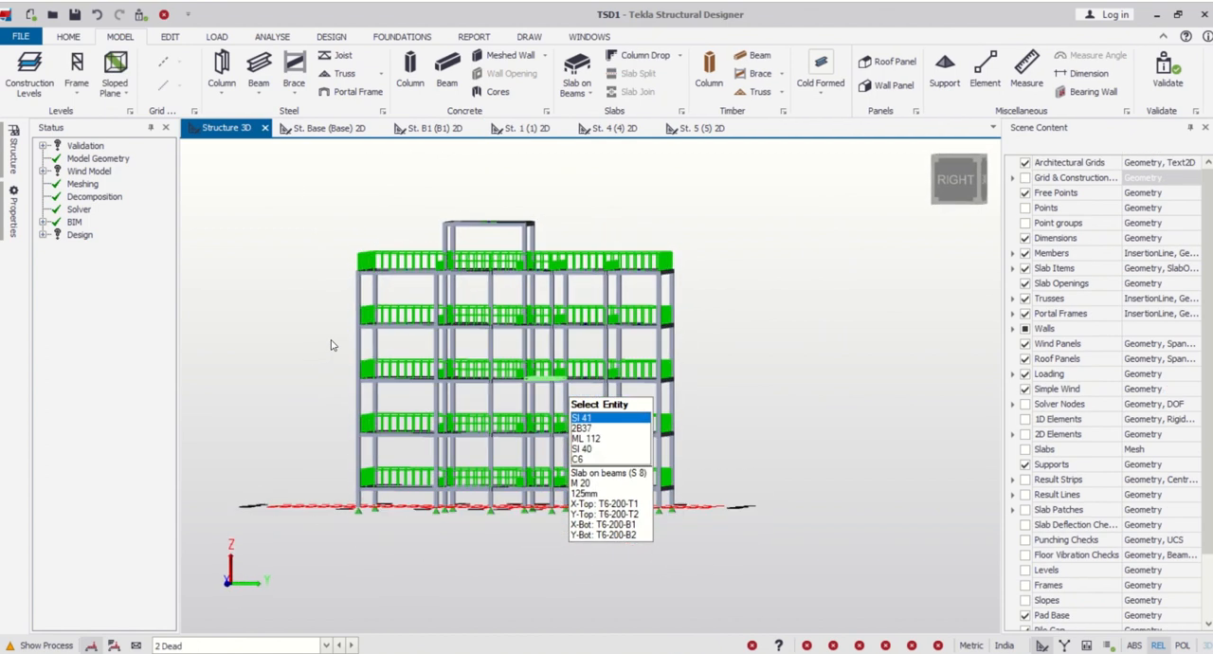
scroll(441, 270, "up", 3)
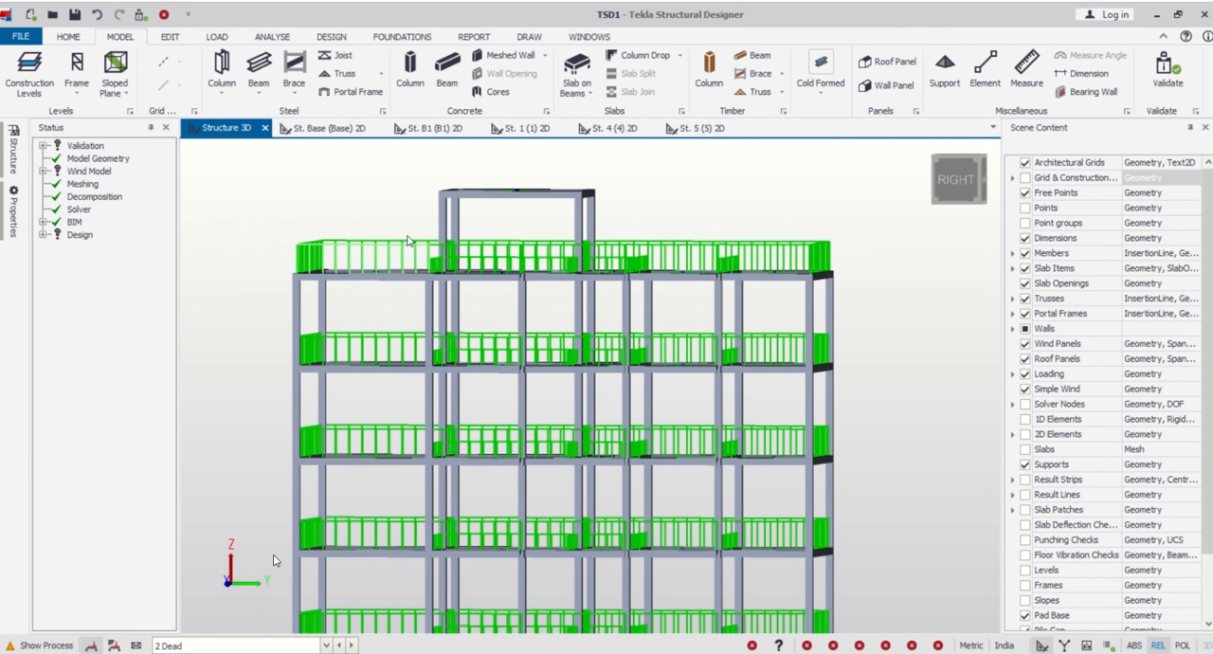
left_click_drag(406, 218, 464, 294)
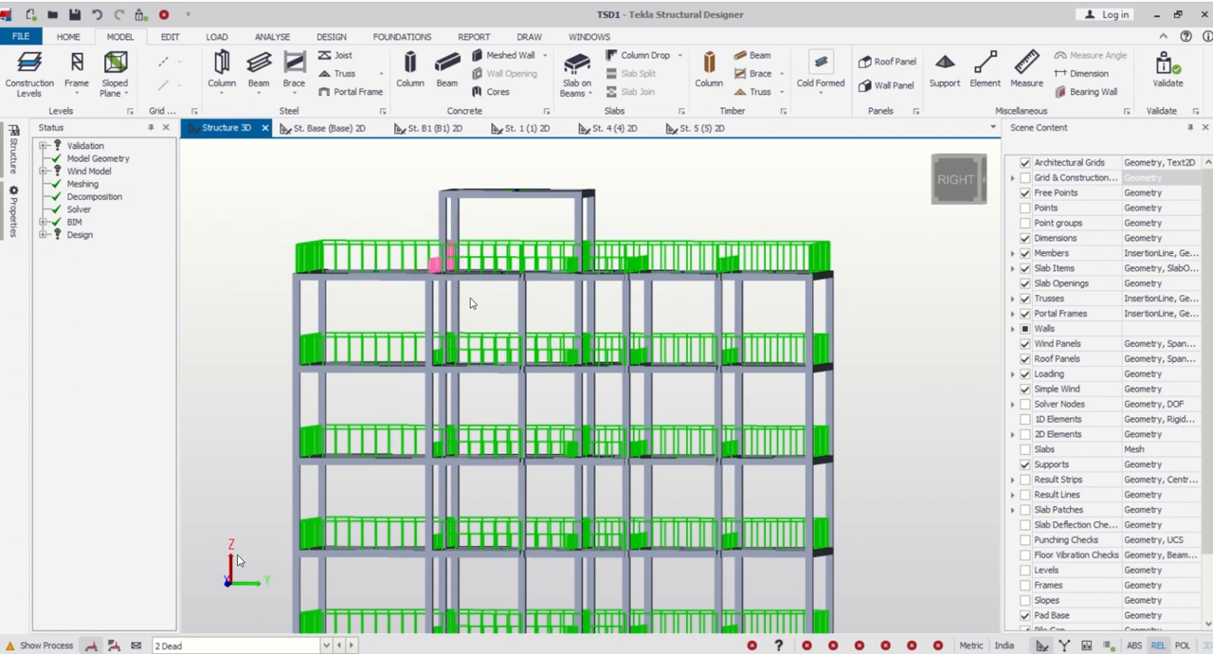
key("Delete")
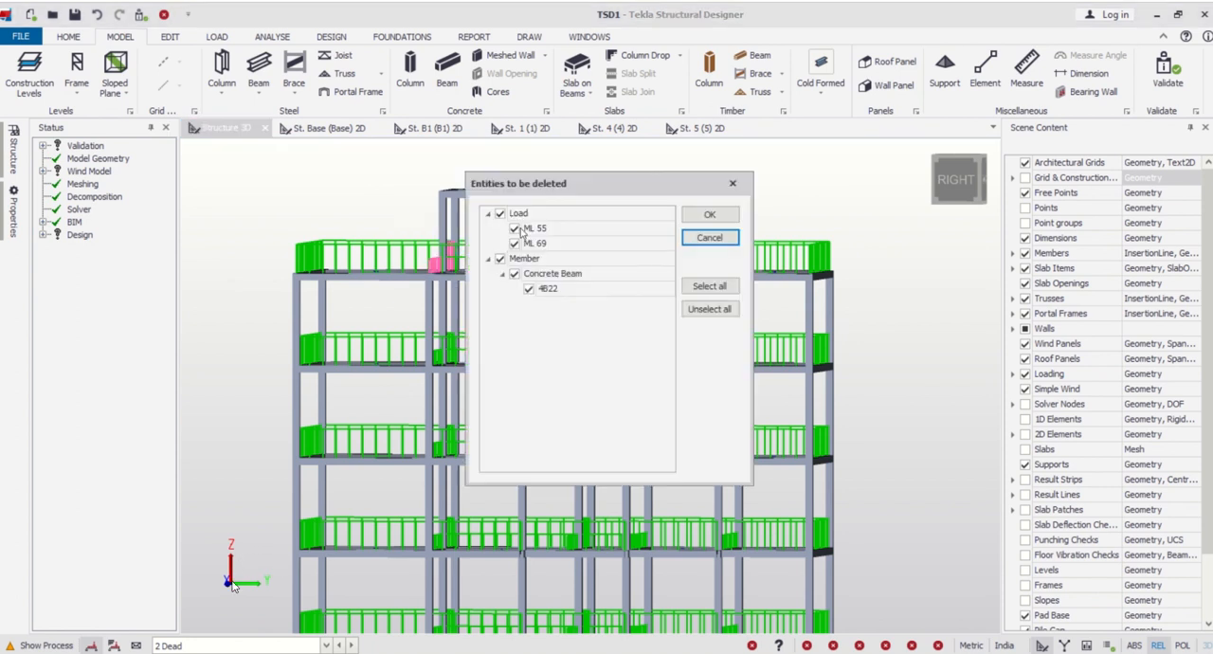
left_click(499, 259)
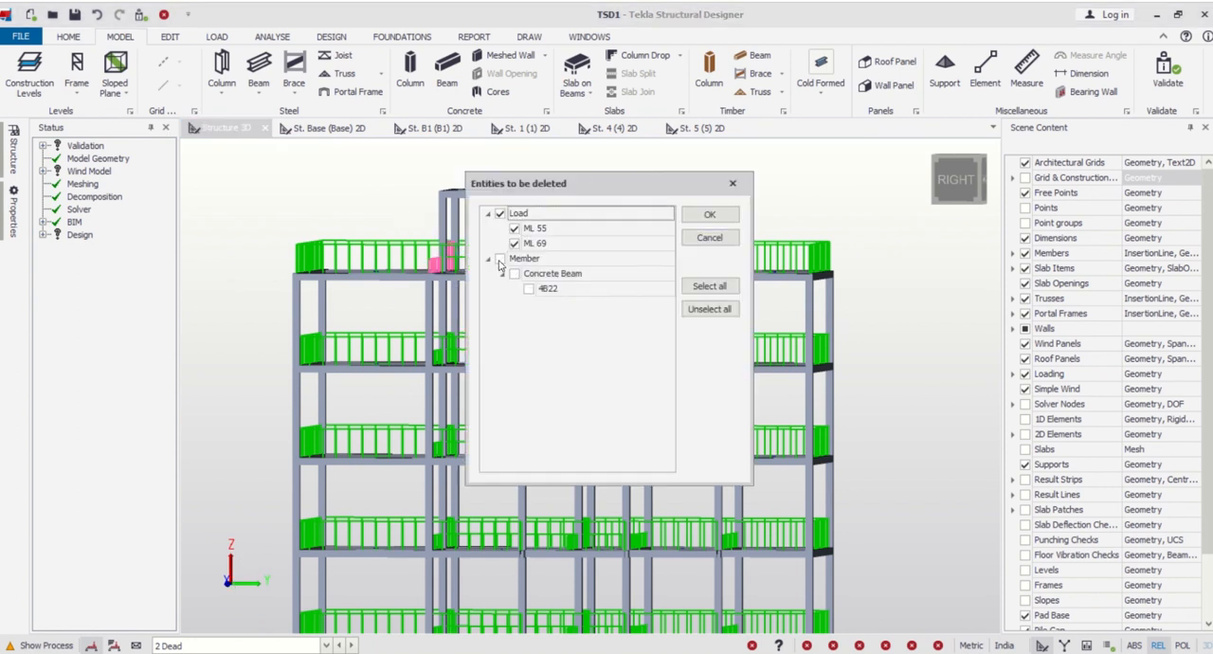
left_click(709, 215)
- Delete the interior wall loads on grid lines 8 and 9 of level 4, keeping the slab panel between them
scroll(678, 285, "up", 3)
right_click_drag(284, 596, 360, 276)
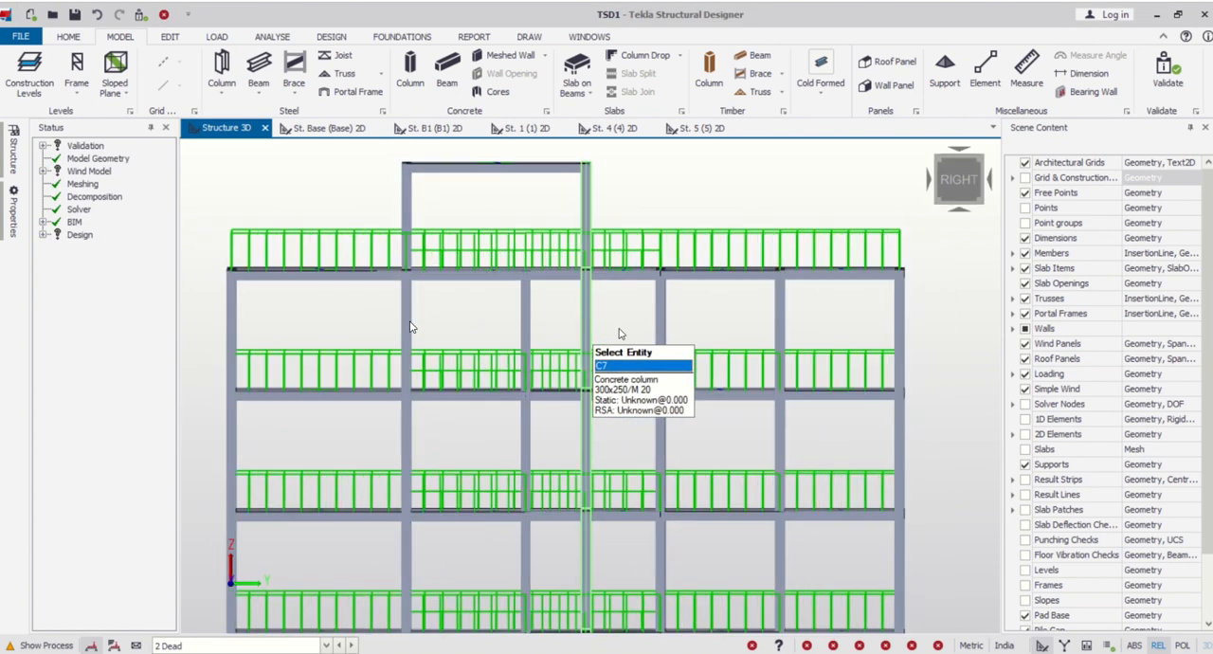
right_click_drag(364, 437, 345, 532)
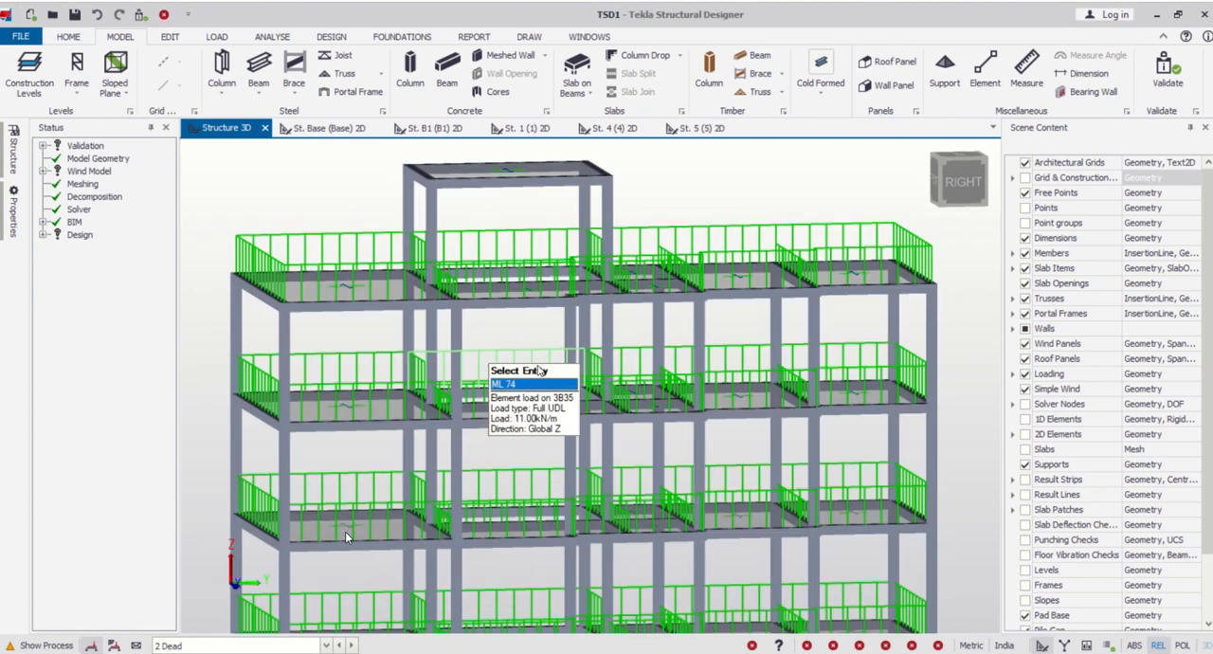
right_click_drag(538, 365, 493, 346)
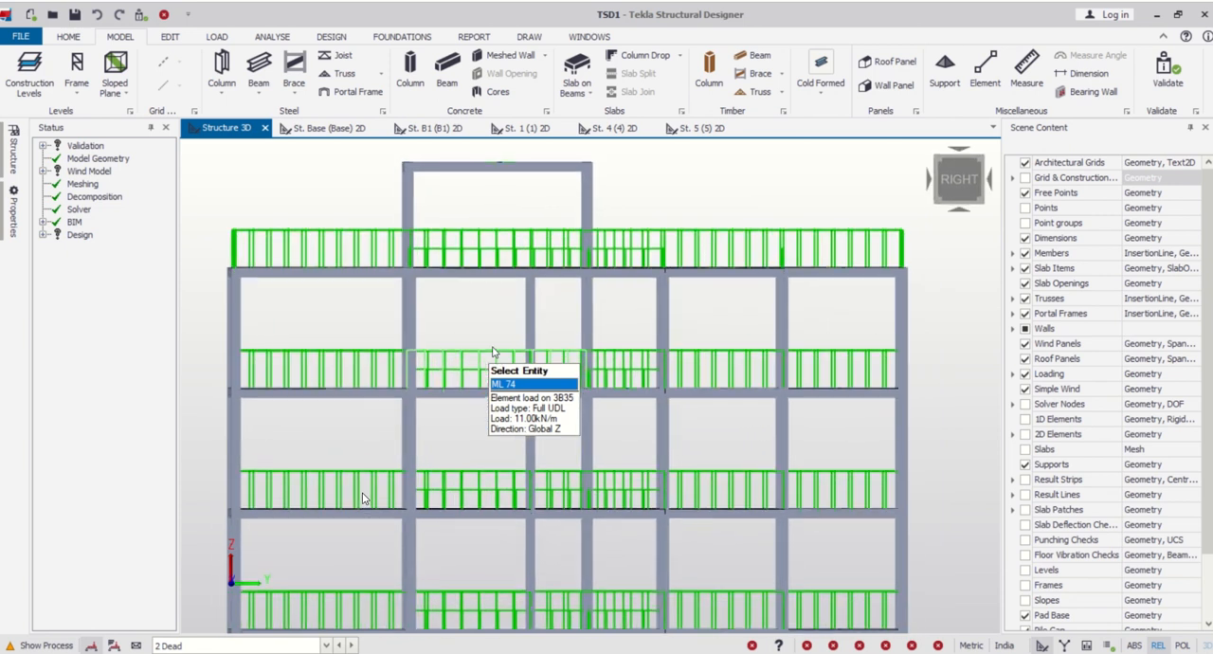
scroll(664, 244, "up", 3)
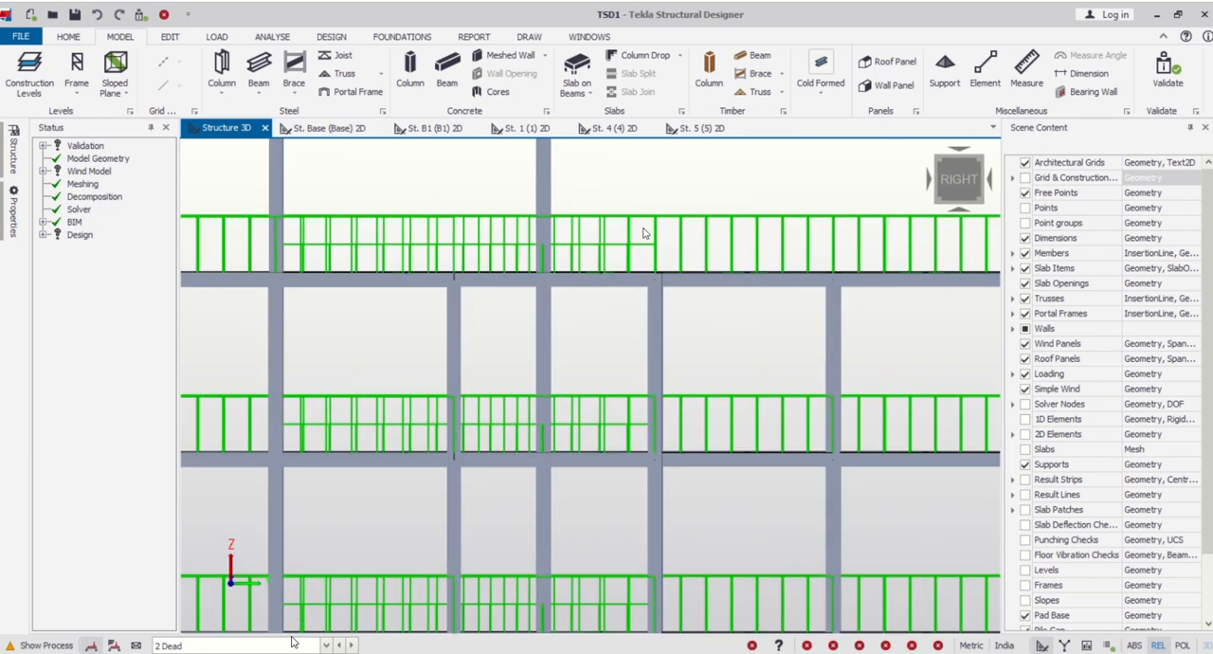
left_click_drag(643, 231, 856, 293)
scroll(737, 347, "down", 3)
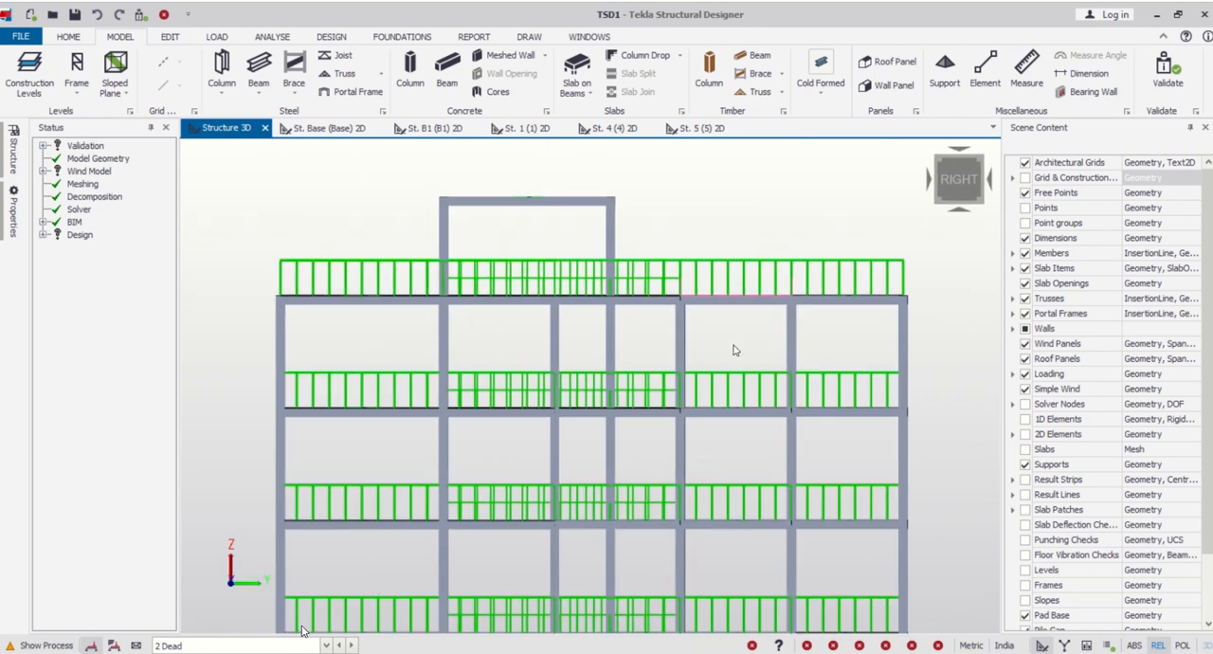
right_click_drag(736, 347, 766, 387)
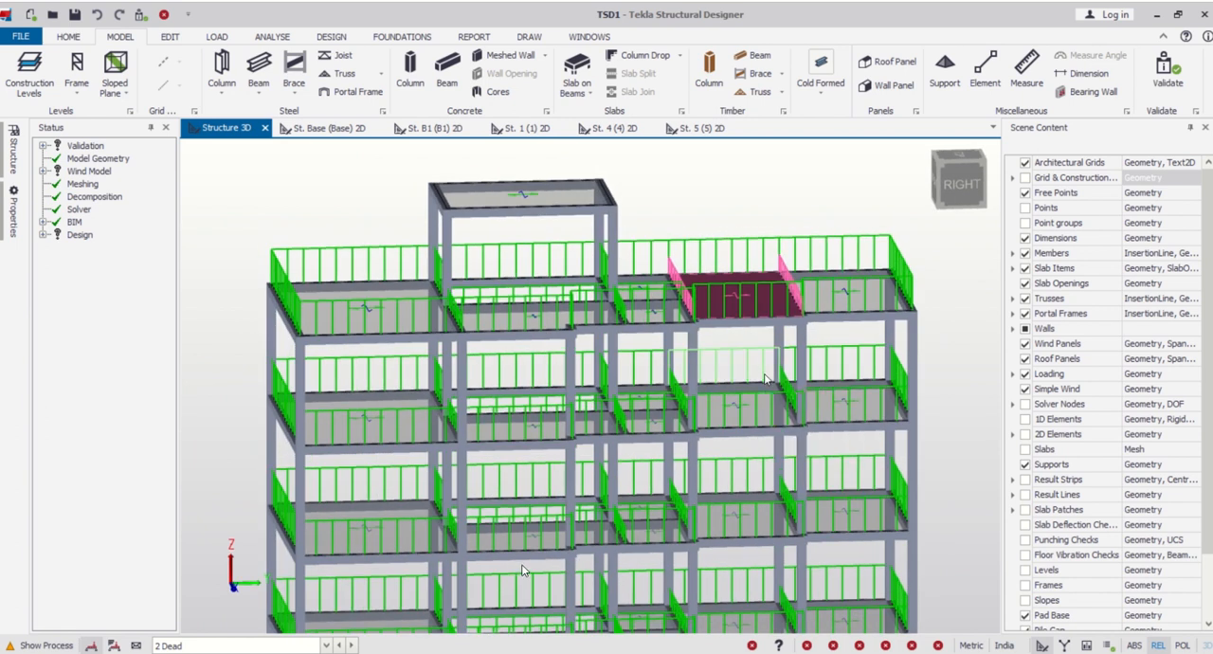
key("Delete")
left_click(500, 214)
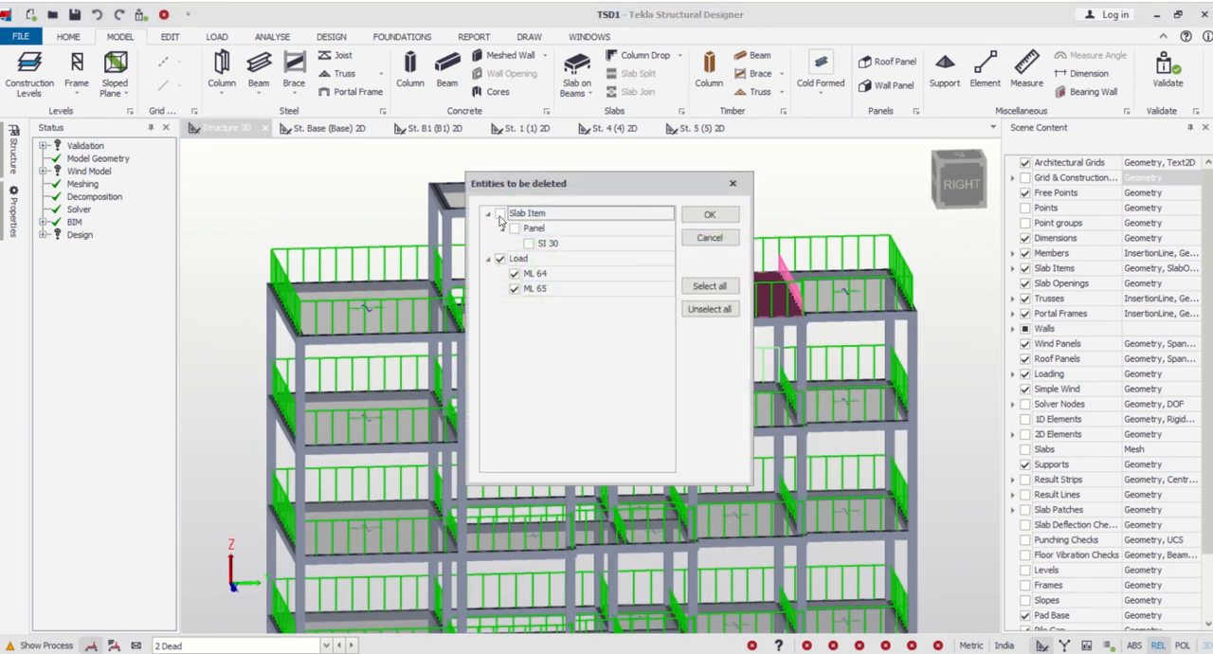
left_click(710, 217)
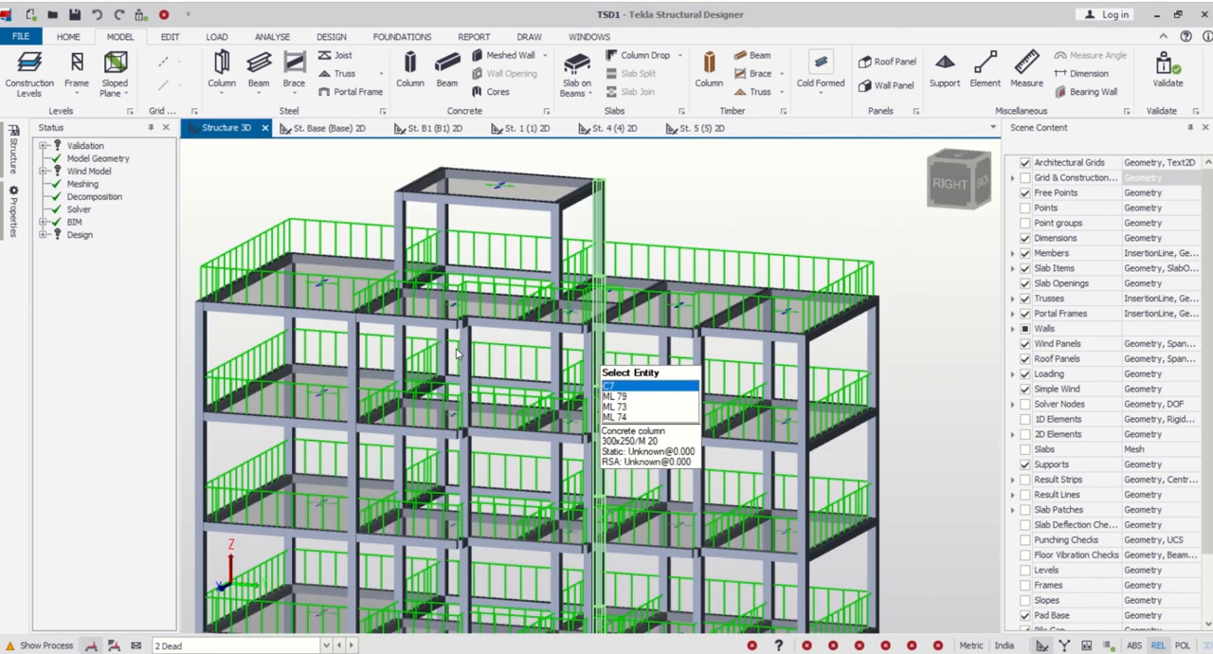
- Delete the interior 5.5 kN/m wall loads on grid lines 10 and 12 of level 4
right_click_drag(456, 348, 489, 402)
scroll(505, 262, "up", 4)
scroll(505, 262, "up", 3)
scroll(498, 275, "down", 2)
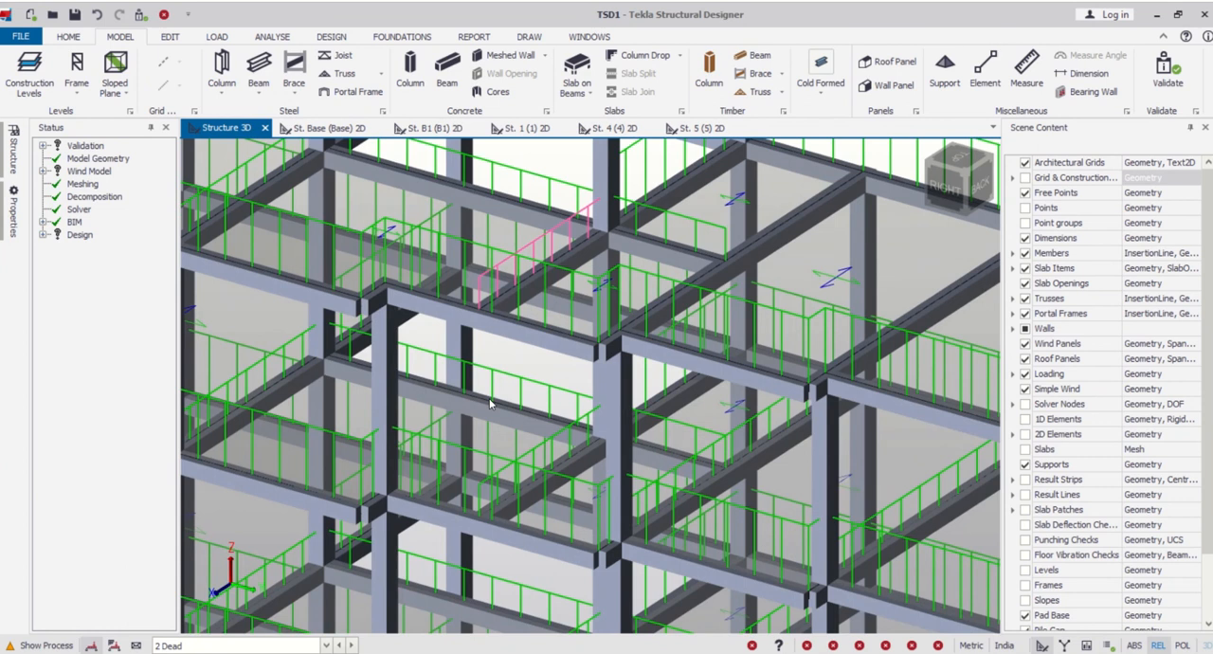
scroll(549, 339, "down", 2)
right_click_drag(549, 338, 628, 131)
right_click_drag(398, 303, 613, 272)
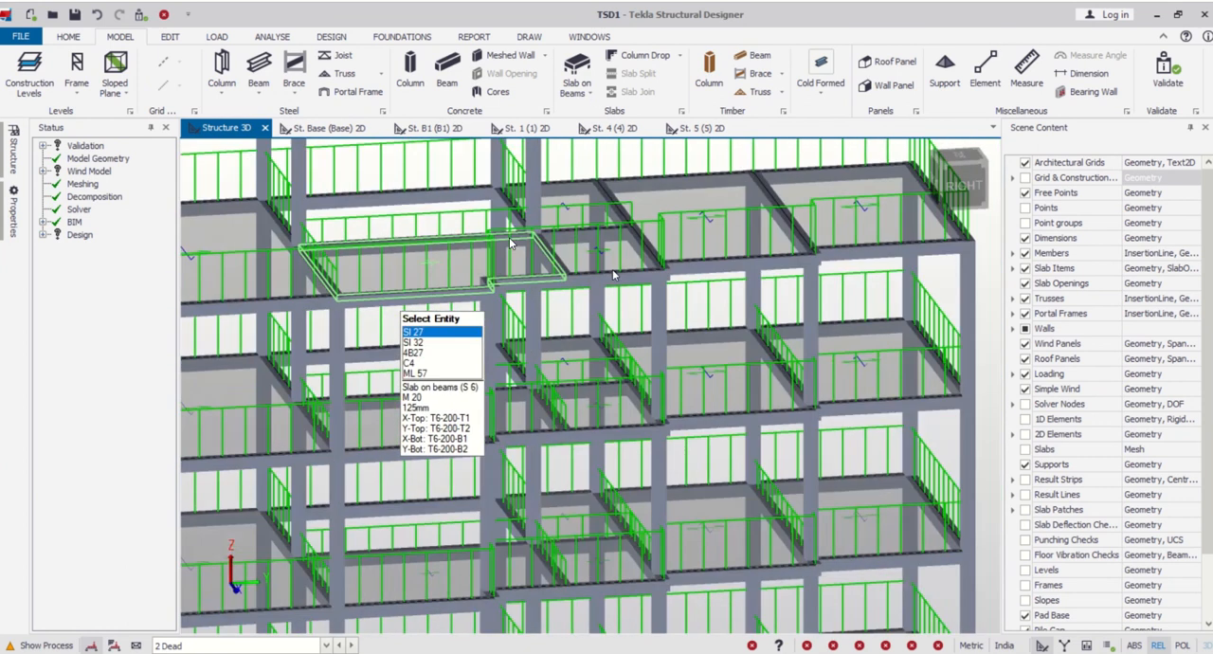
scroll(408, 245, "up", 4)
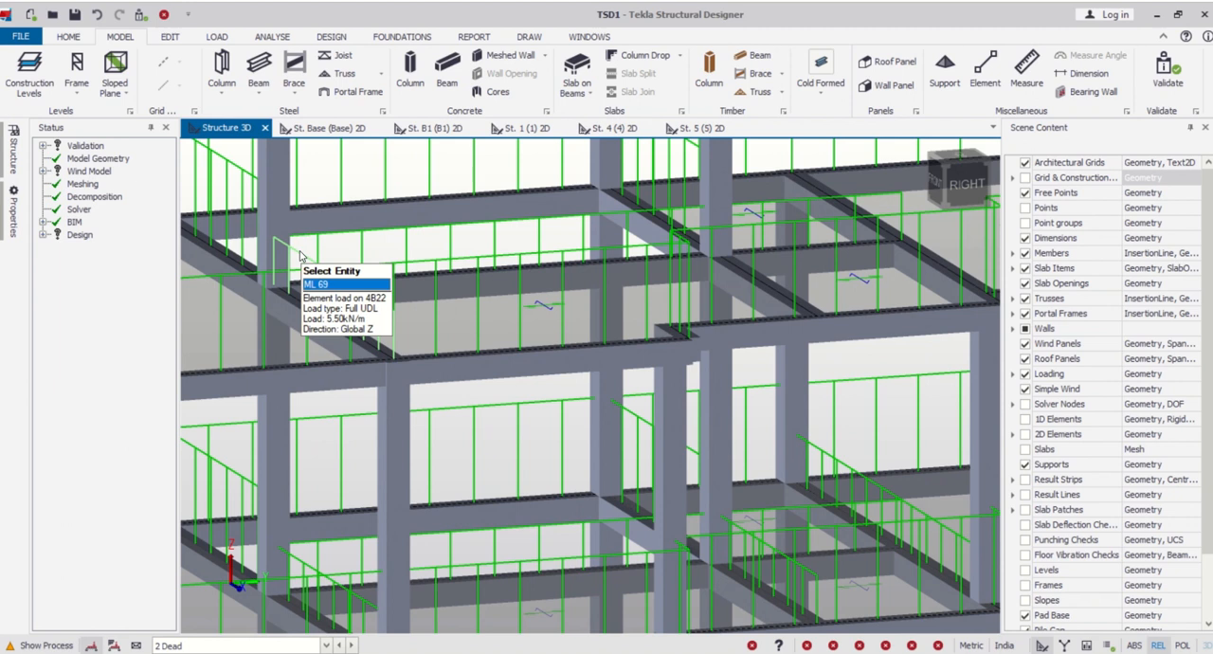
left_click(300, 254)
key("Delete")
- Examine level 4 and the whole structure from several sides for remaining interior wall loads
scroll(462, 210, "down", 4)
right_click_drag(685, 288, 500, 291)
right_click_drag(850, 380, 988, 376)
scroll(578, 337, "up", 8)
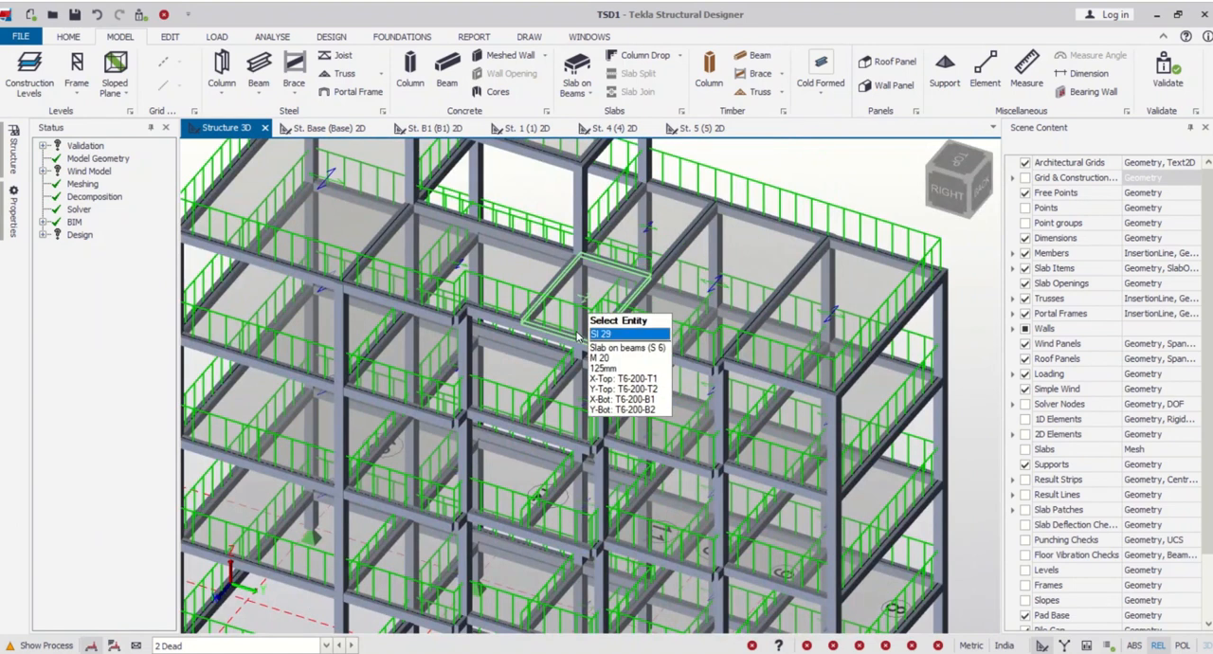
right_click_drag(574, 349, 584, 273)
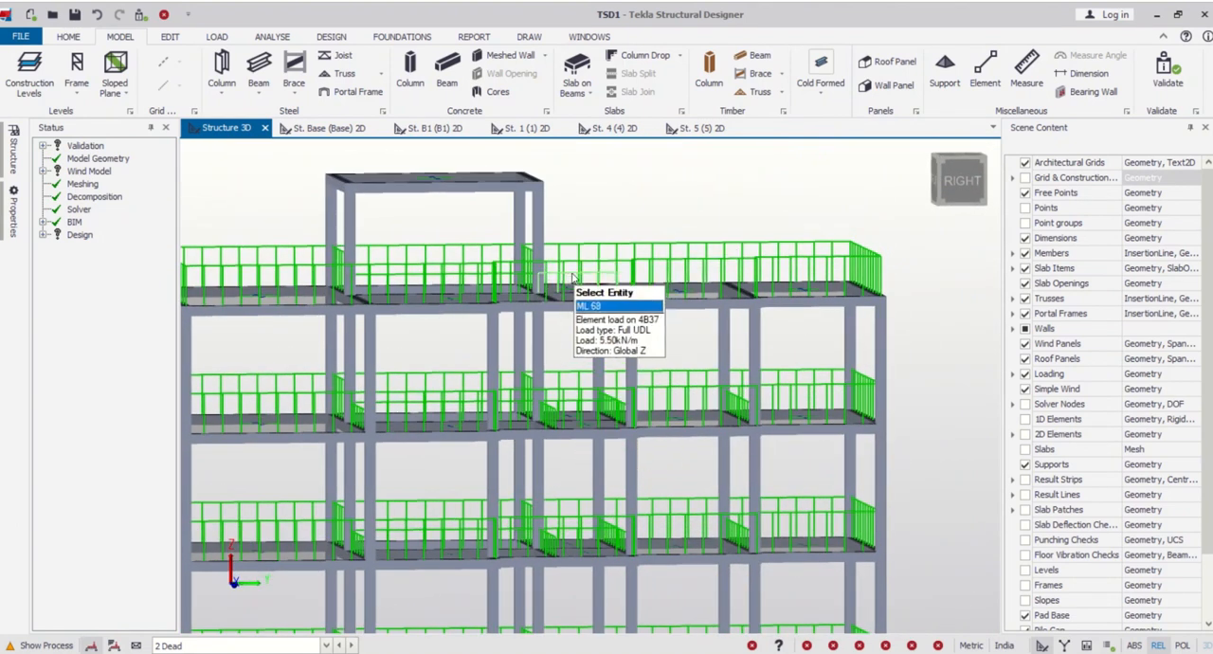
scroll(768, 382, "down", 3)
right_click_drag(766, 384, 538, 356)
scroll(680, 305, "down", 3)
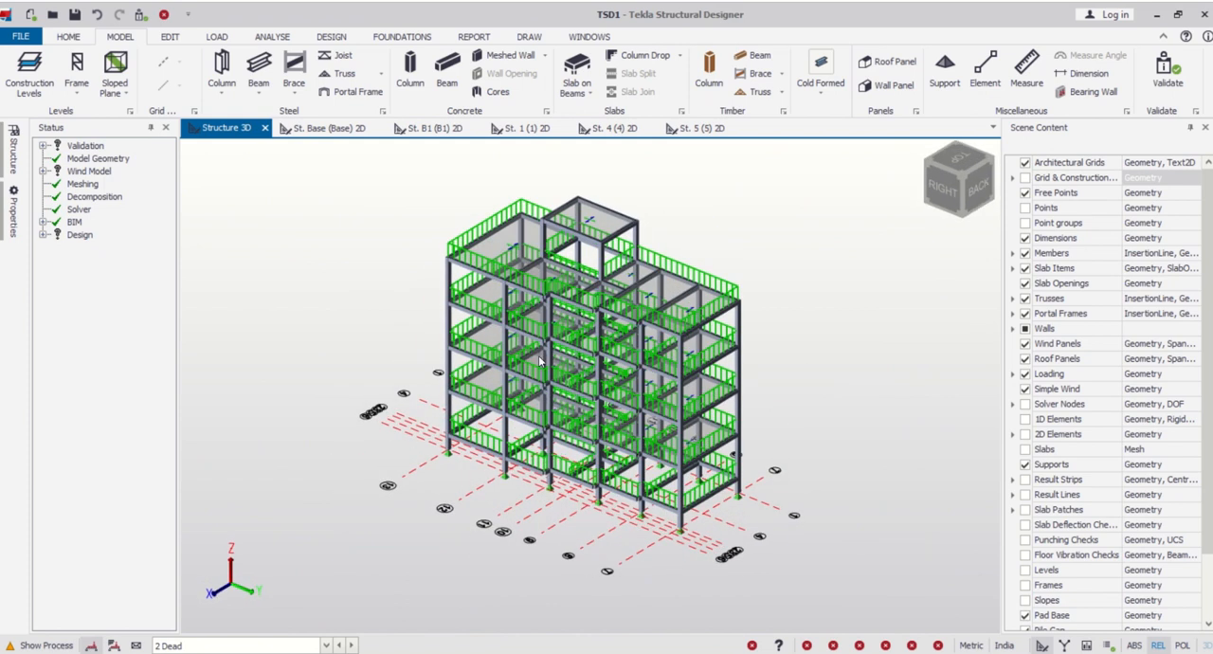
- Open the plan view of level 5 (St. 5) and check its slab panel and available loadcases
left_click(10, 150)
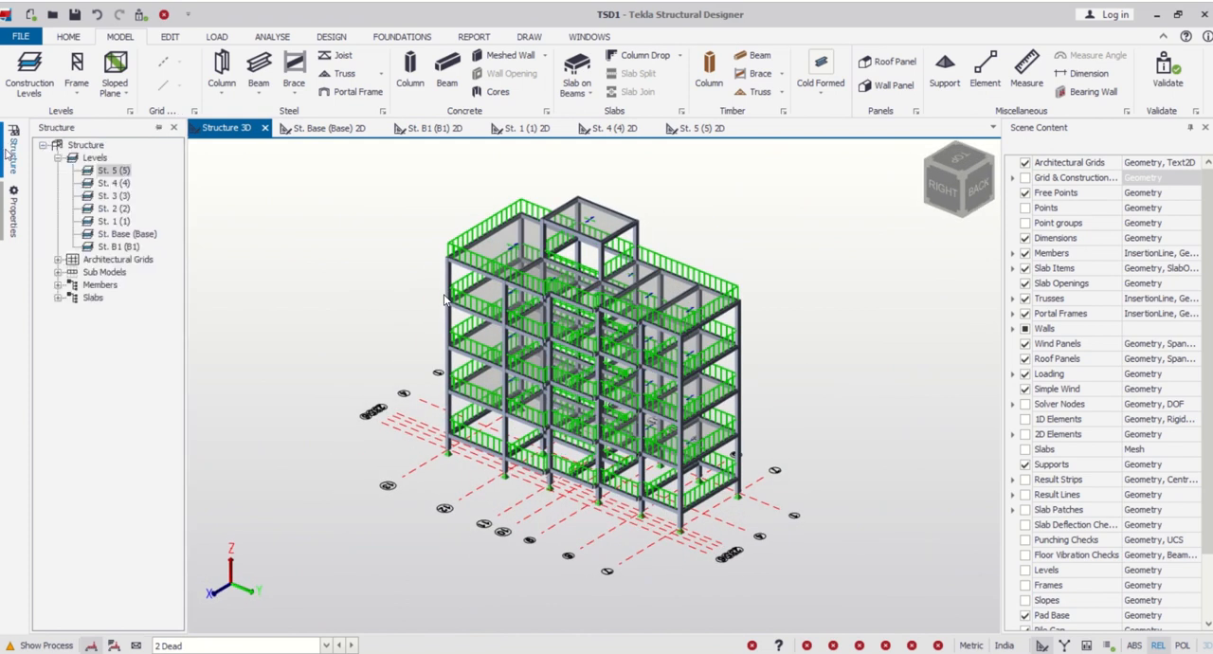
double_click(109, 172)
scroll(574, 265, "up", 2)
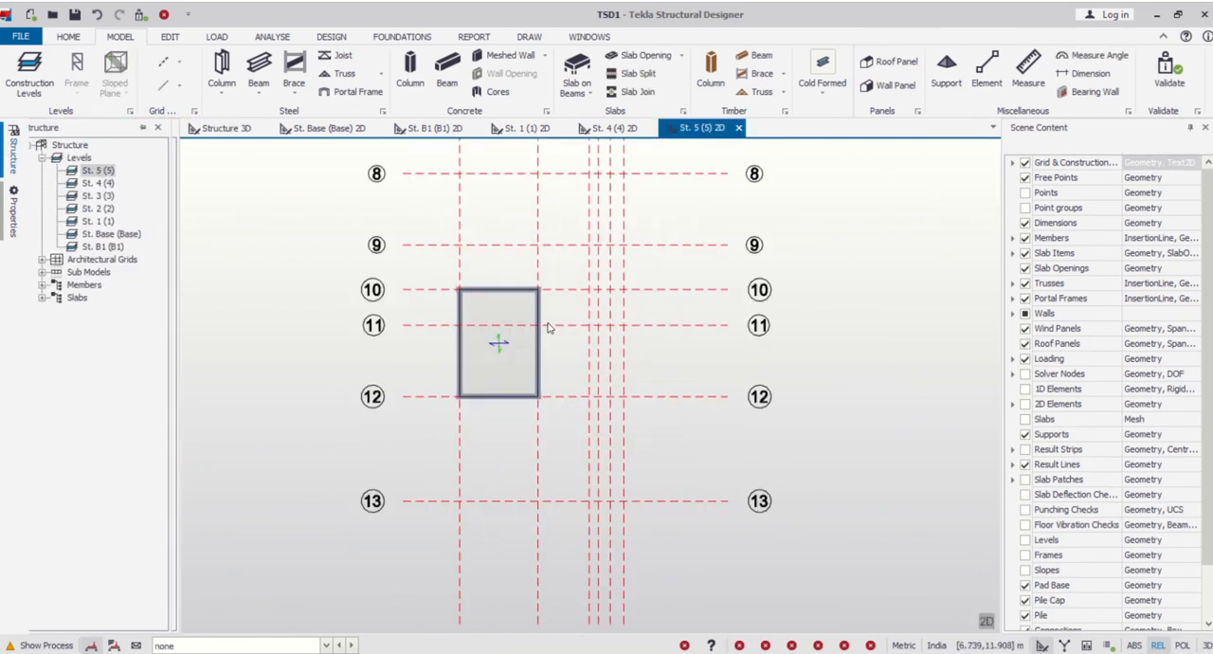
left_click(216, 37)
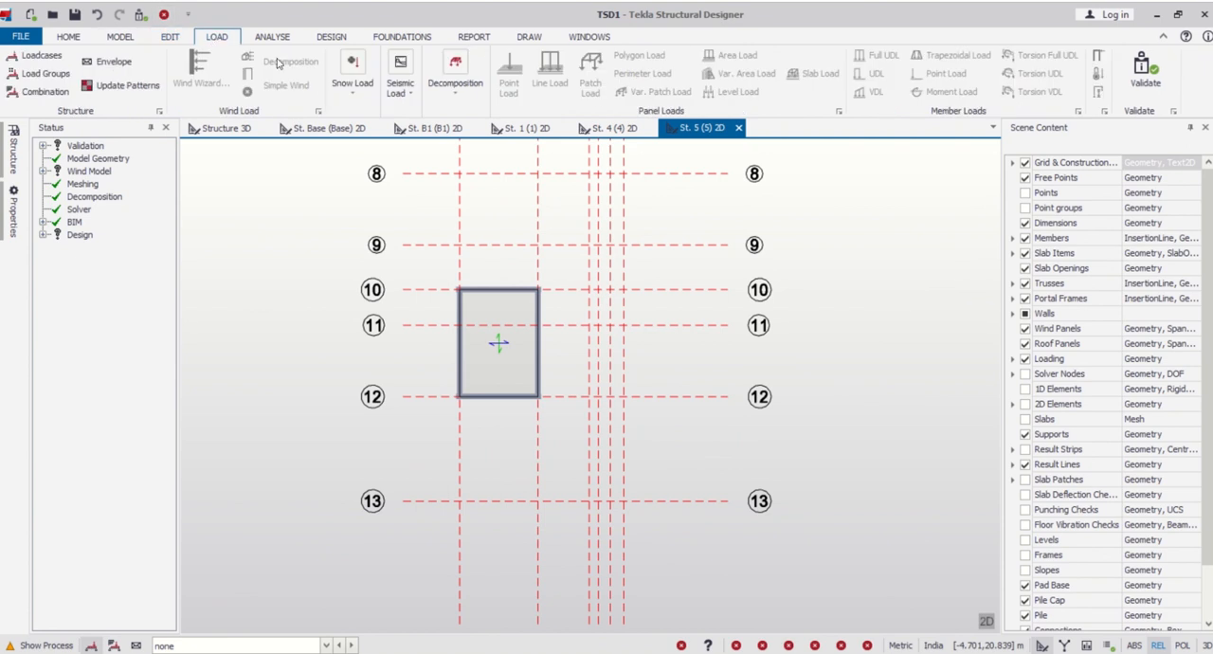
left_click(328, 646)
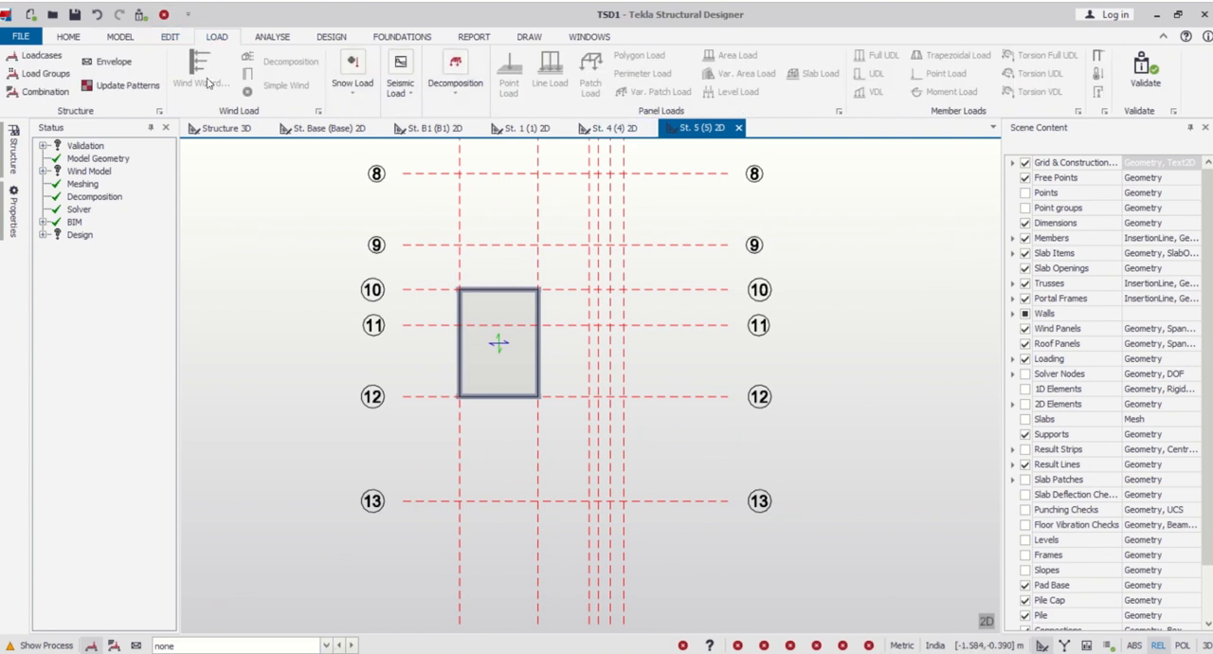
- Display the 4 Imposed loadcase on the 3D structure and inspect the floor loads from the front-right side
left_click(226, 128)
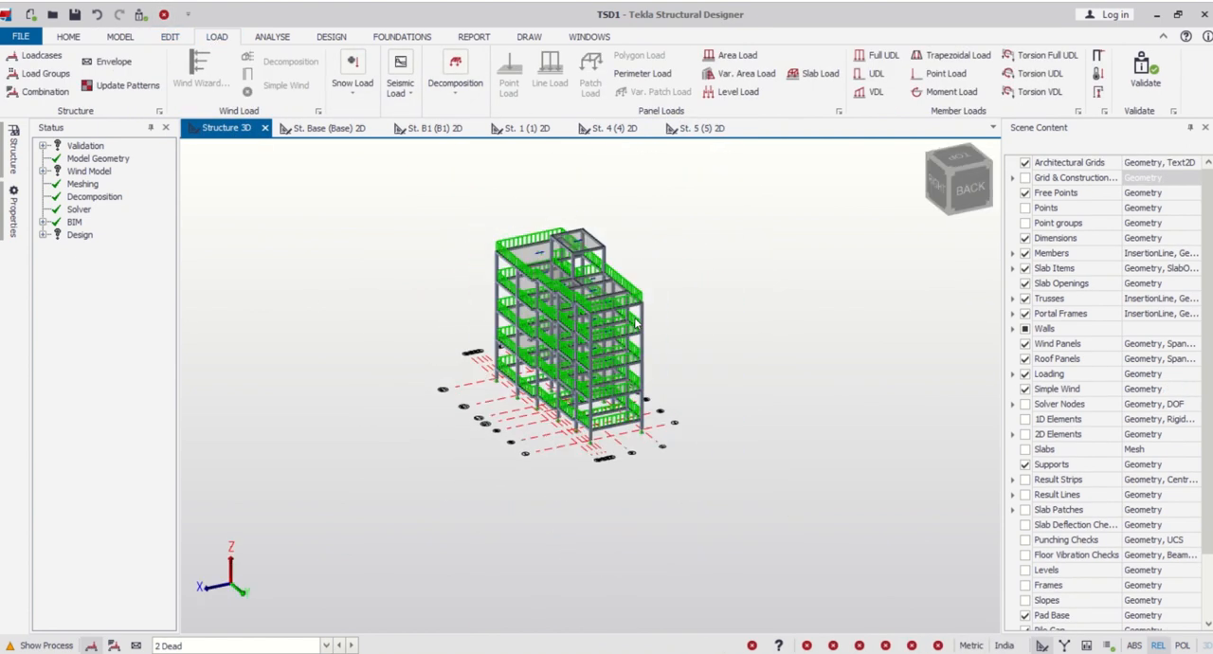
left_click(326, 646)
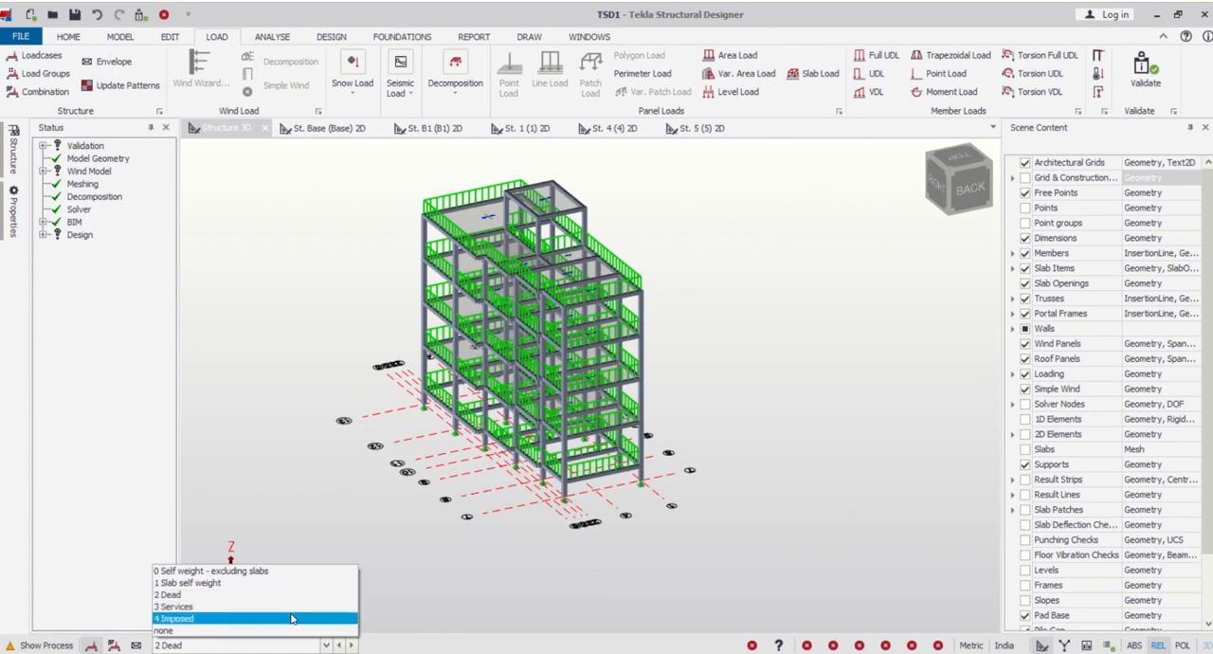
left_click(293, 619)
right_click_drag(344, 415, 492, 427)
right_click_drag(577, 431, 766, 425)
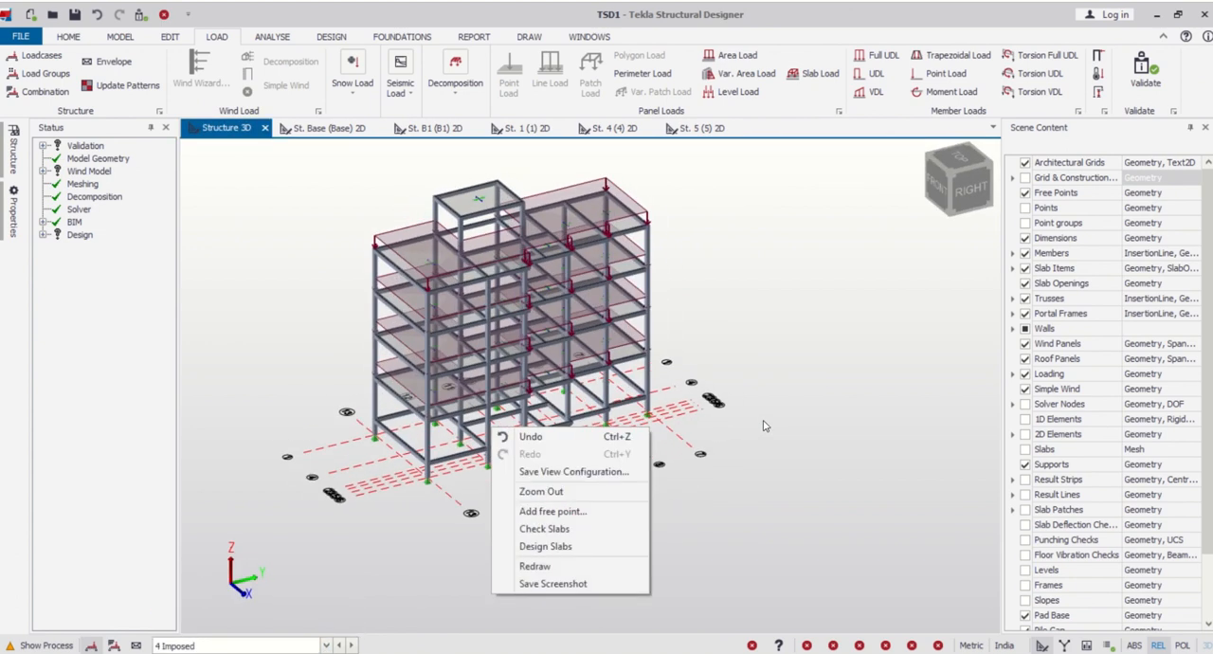
left_click(770, 316)
scroll(527, 379, "down", 3)
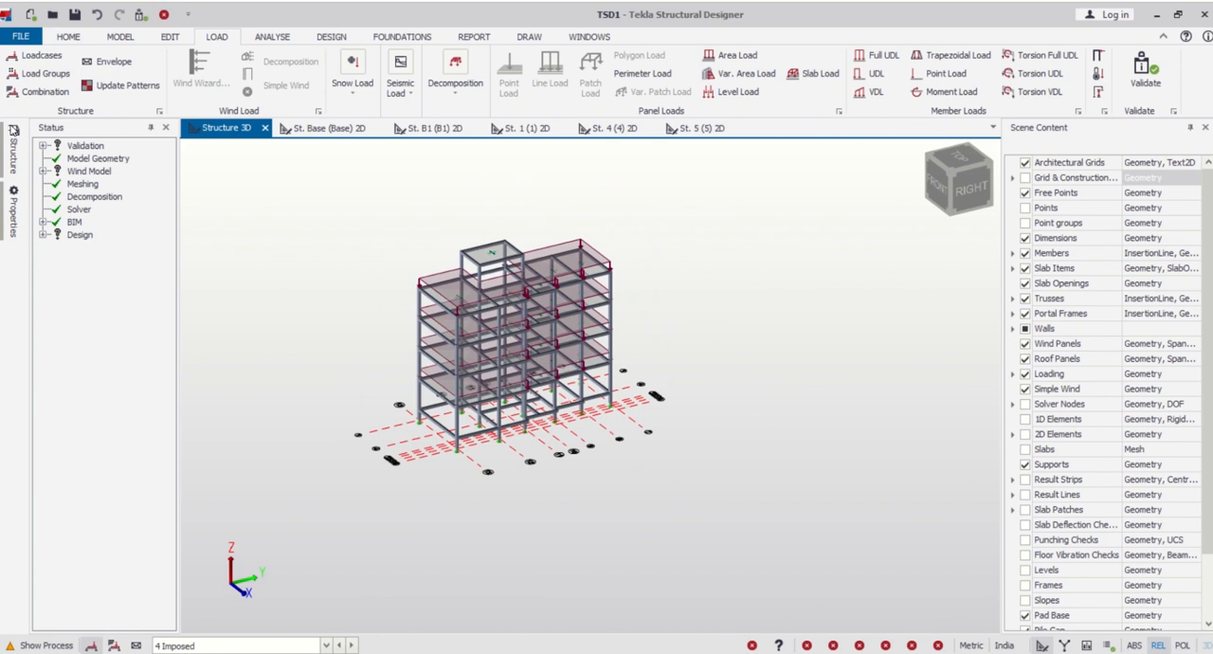
- Save the project as a Tekla Structural Designer file in the client's folder, using the client's name as file name
left_click(74, 15)
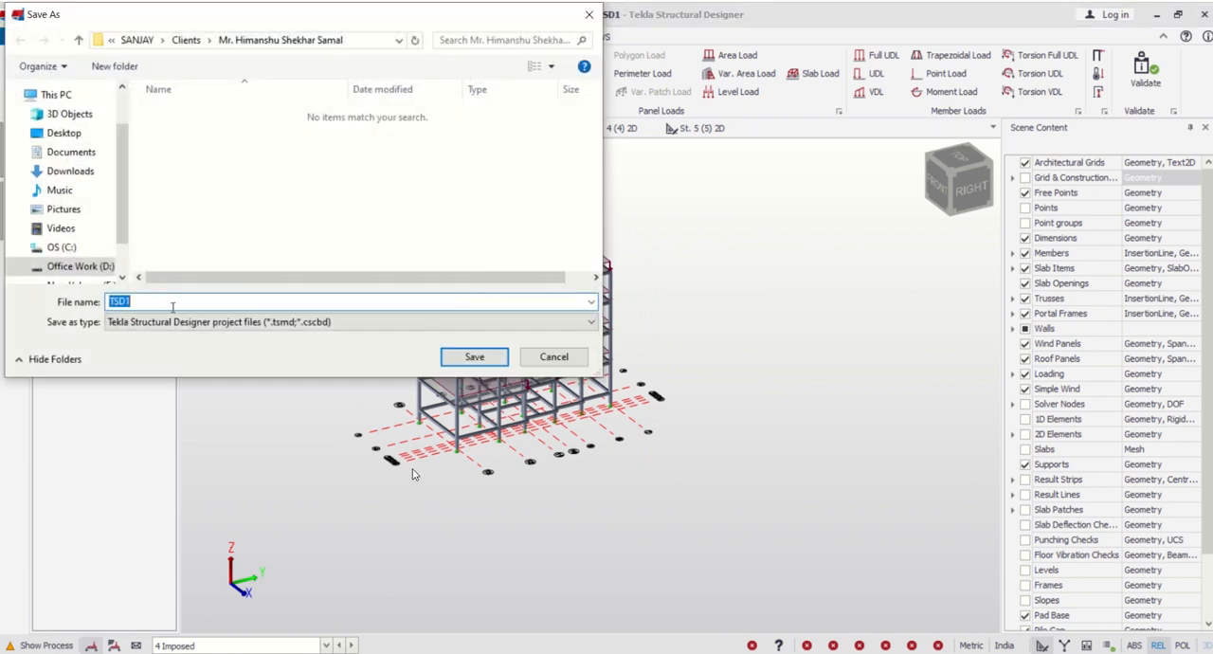
type("Mr. H")
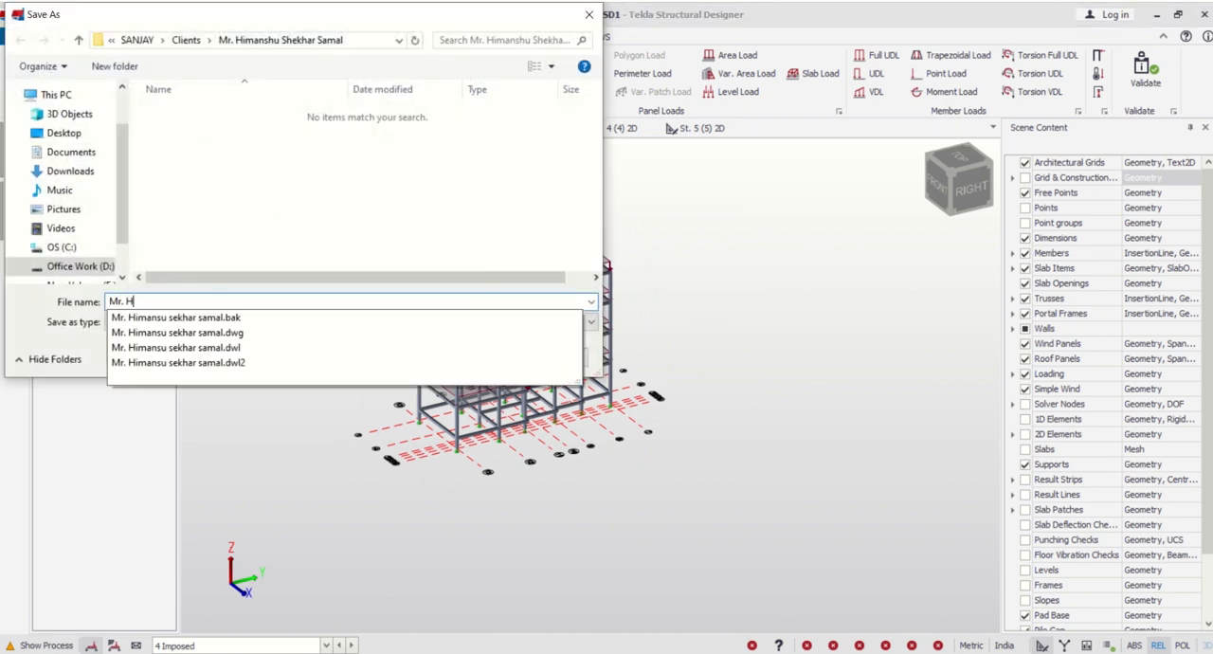
type("imanshu")
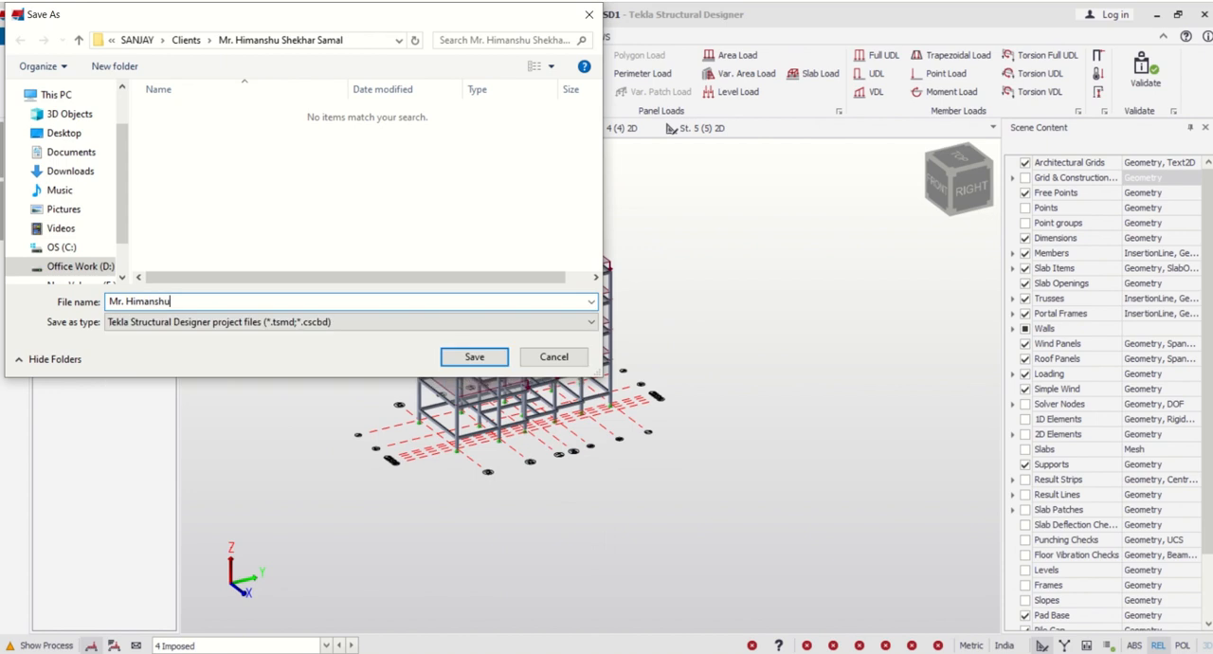
left_click(469, 357)
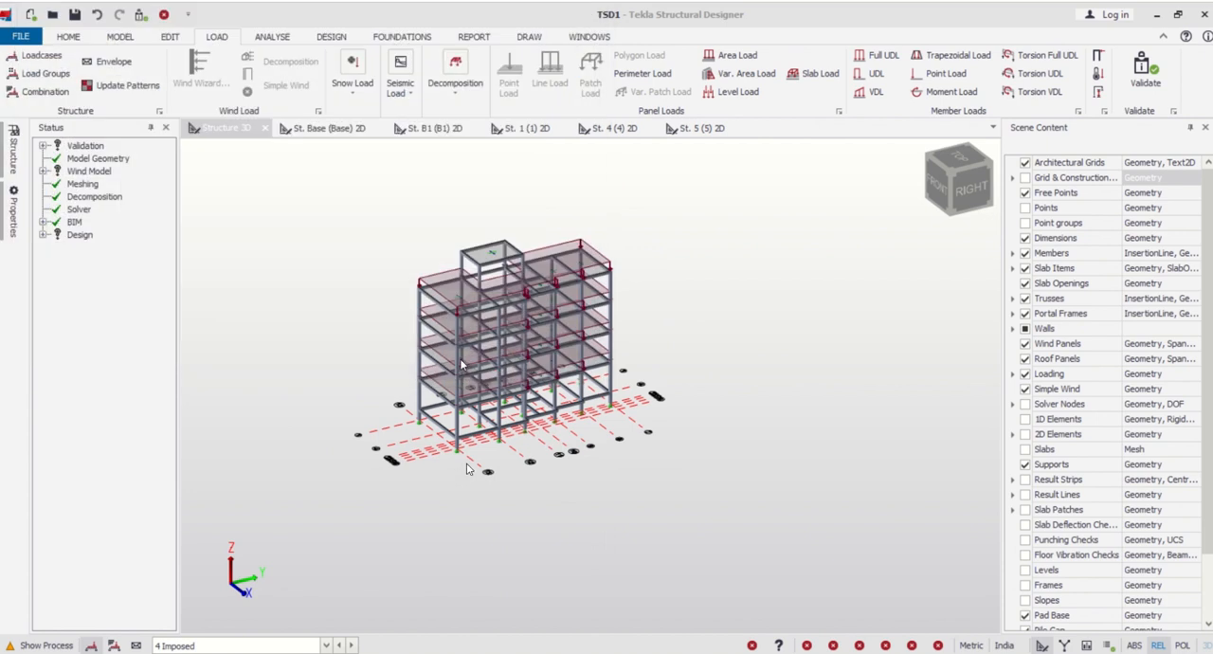